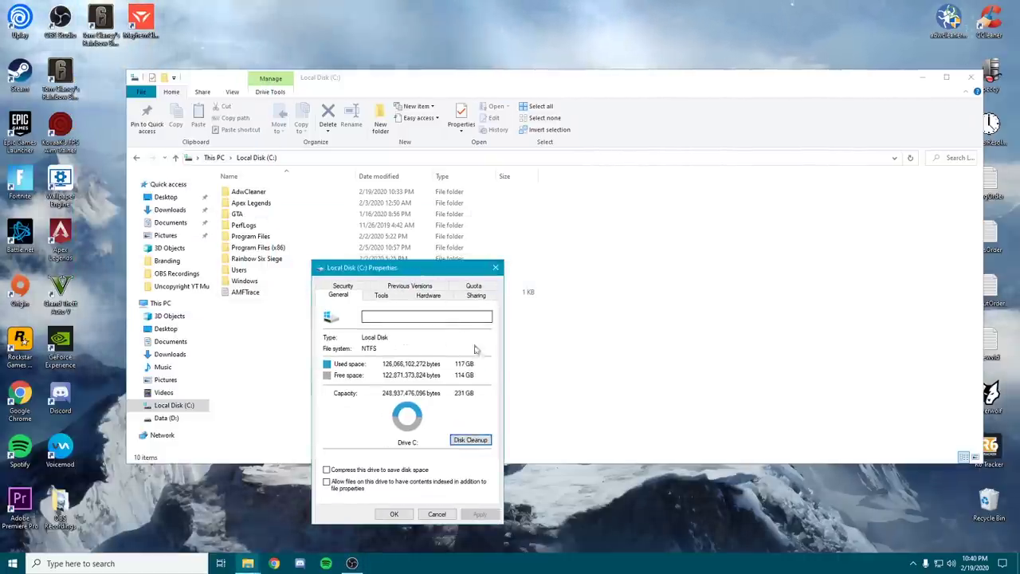
Close the C: drive properties and open Optimize Drives from the Data (D:) Tools tab.
{"action": "left_click", "coordinate": [389, 298]}
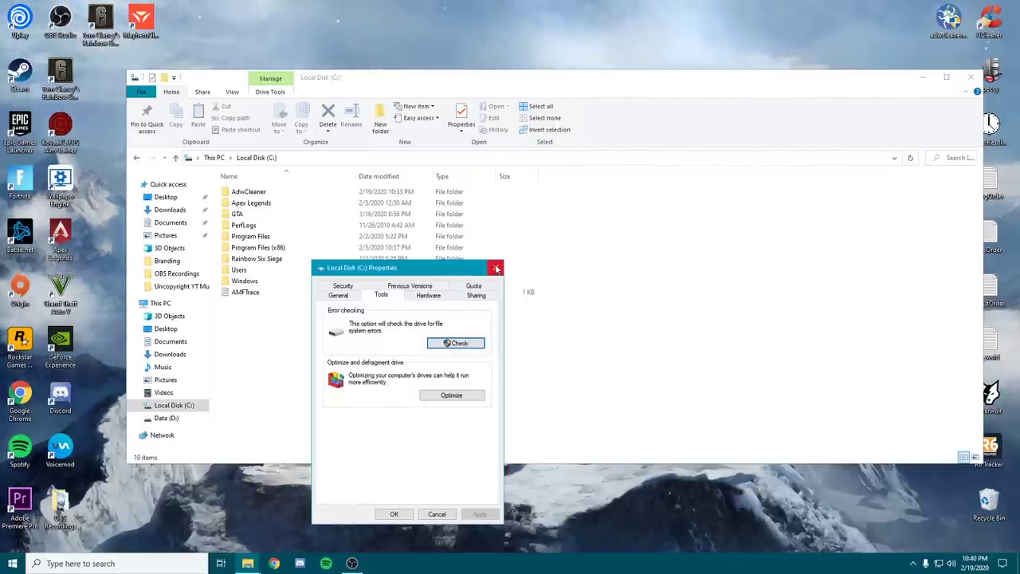
{"action": "left_click", "coordinate": [496, 268]}
{"action": "left_click", "coordinate": [185, 421]}
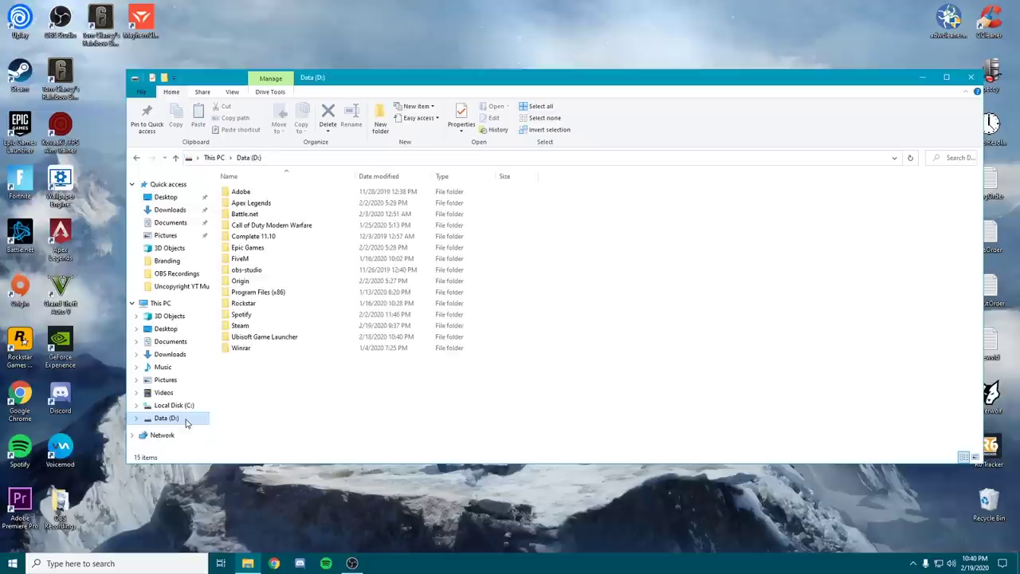
{"action": "right_click", "coordinate": [182, 425]}
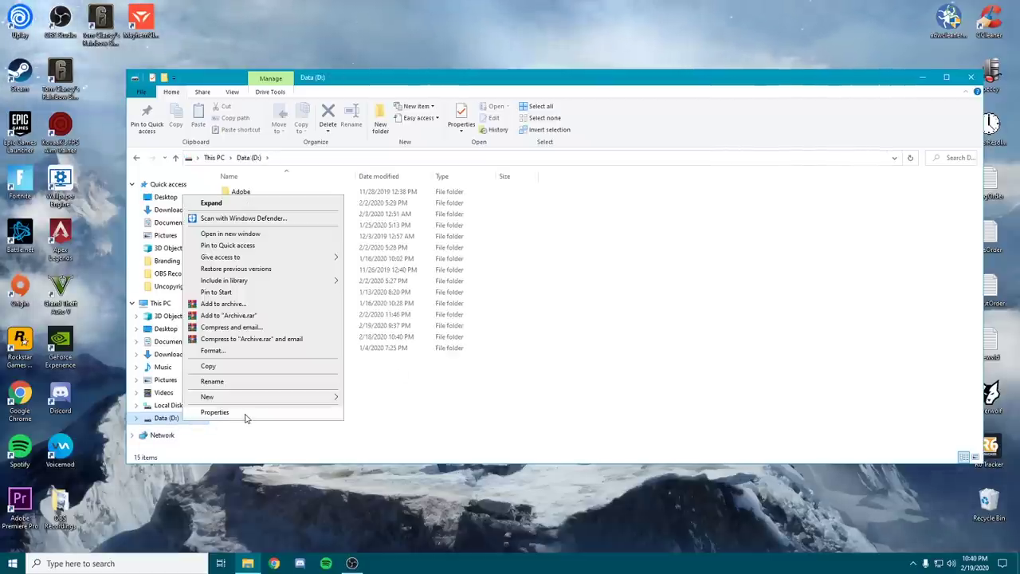
{"action": "left_click", "coordinate": [246, 412]}
{"action": "left_click_drag", "start_coordinate": [341, 295], "coordinate": [631, 256]}
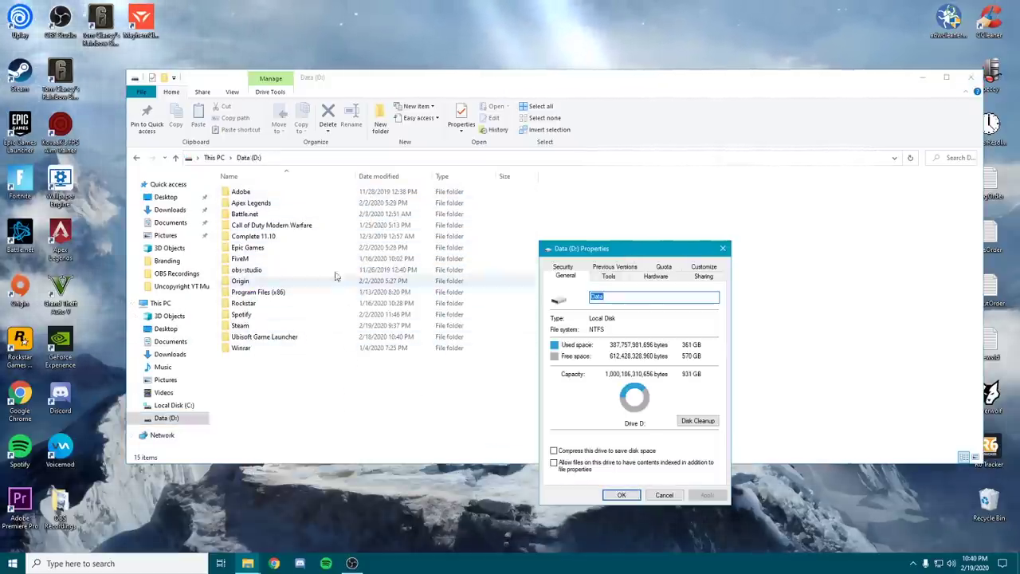
{"action": "left_click", "coordinate": [606, 277]}
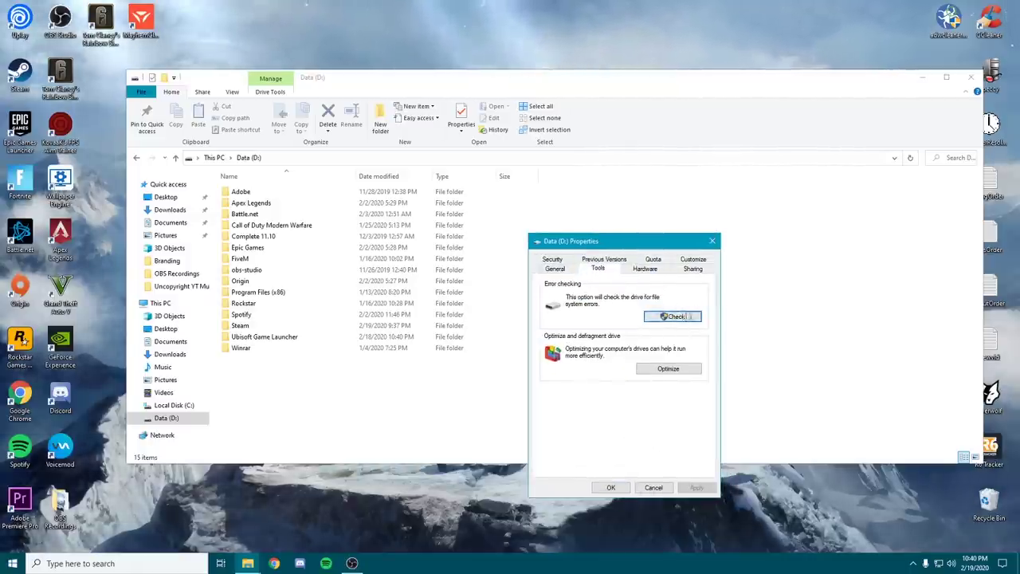
{"action": "left_click", "coordinate": [672, 370]}
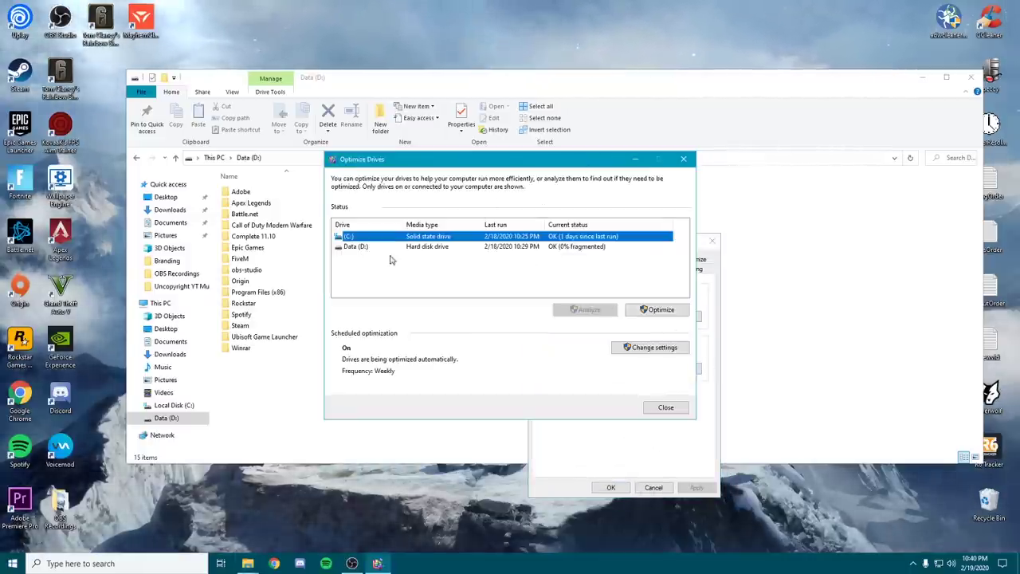
Optimize the Data (D:) drive to 0% fragmented, stopping the repeat run.
{"action": "left_click", "coordinate": [450, 247]}
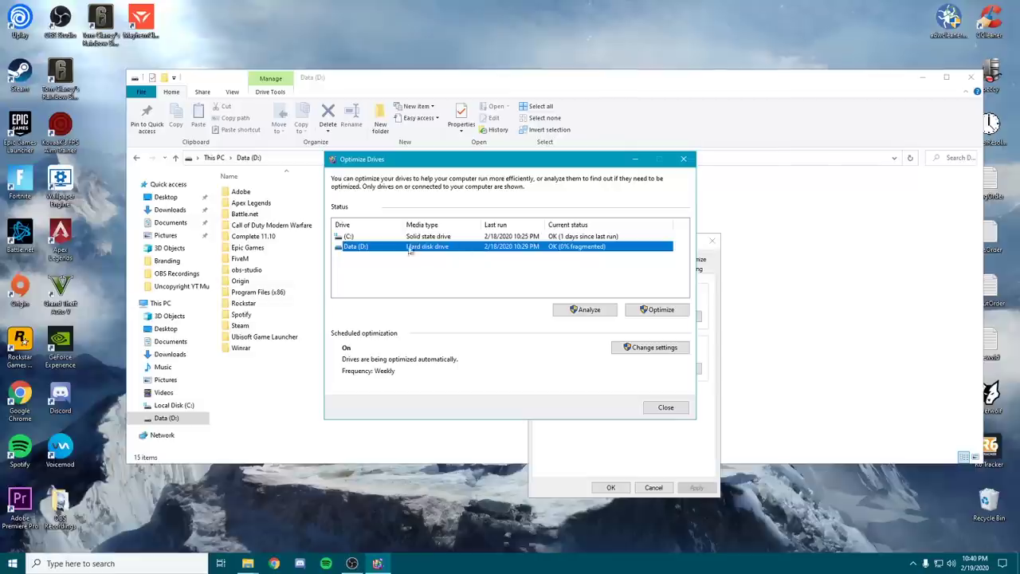
{"action": "left_click", "coordinate": [668, 315]}
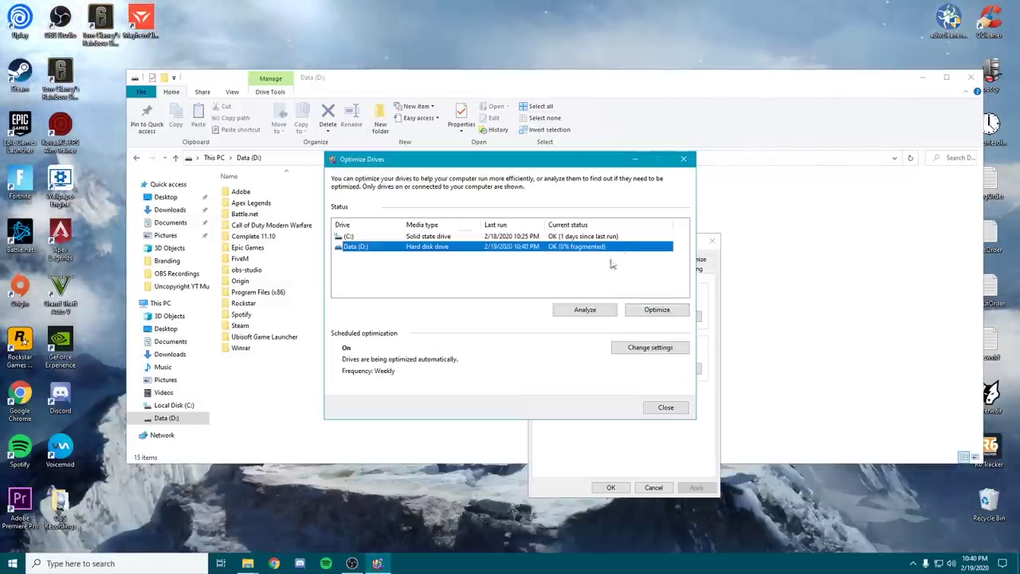
{"action": "left_click", "coordinate": [657, 309]}
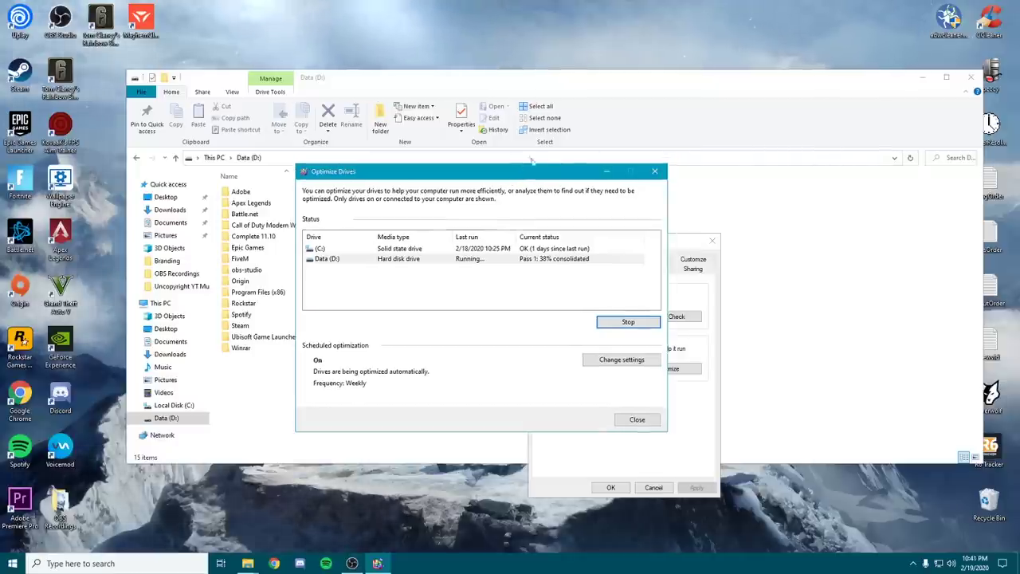
{"action": "left_click", "coordinate": [628, 321]}
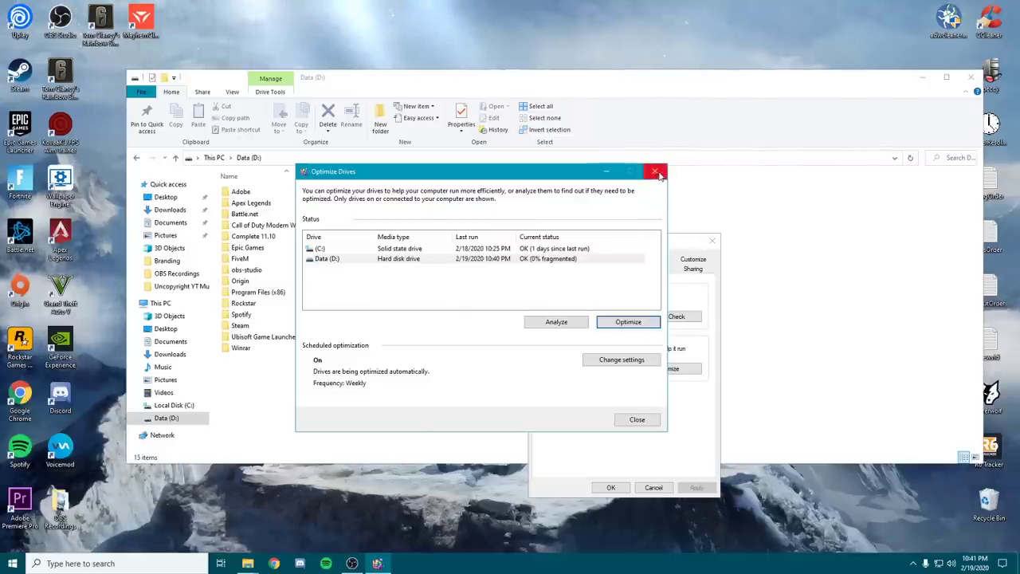
Close Optimize Drives, the Data (D:) properties and File Explorer.
{"action": "left_click", "coordinate": [655, 172]}
{"action": "left_click", "coordinate": [713, 241]}
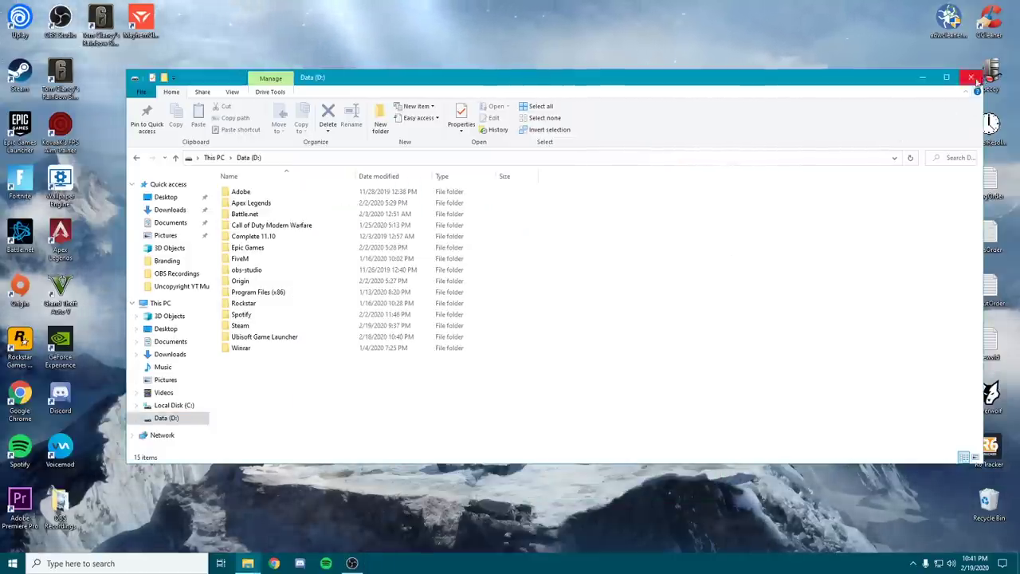
{"action": "left_click", "coordinate": [973, 78]}
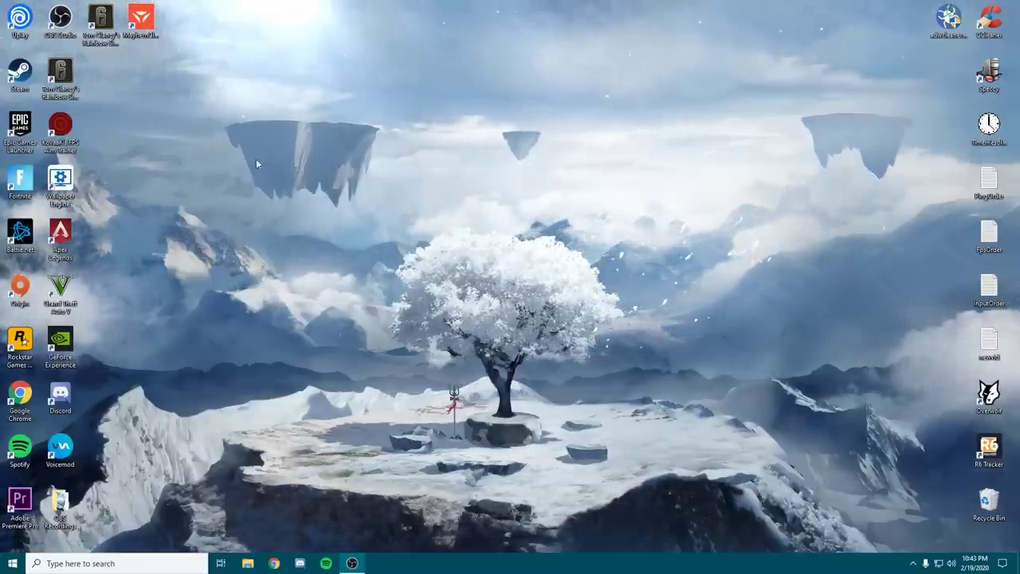
Switch off Hardware Acceleration under Discord's Appearance > Advanced settings, then close Discord.
{"action": "left_click", "coordinate": [309, 563]}
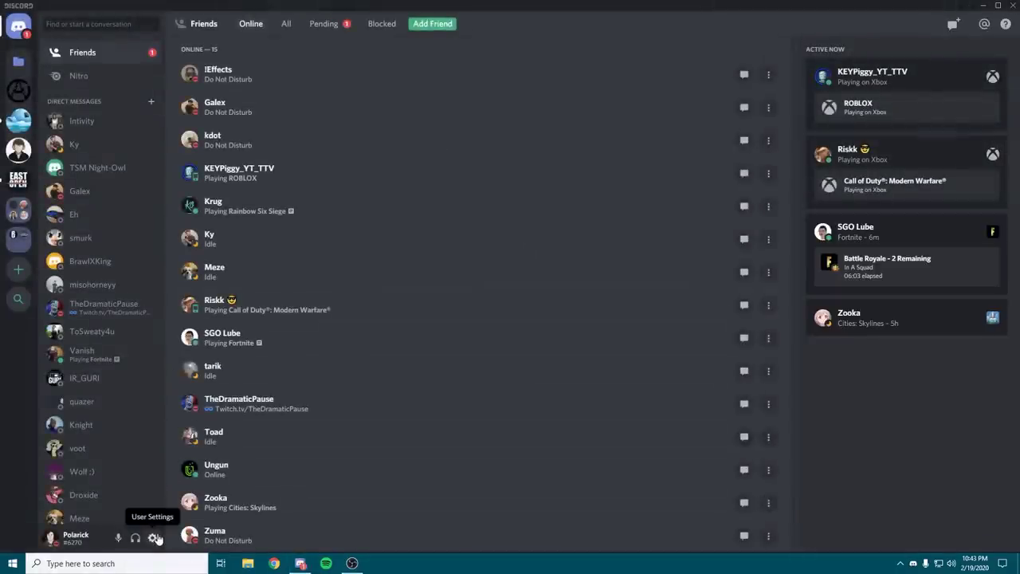
{"action": "left_click", "coordinate": [155, 539]}
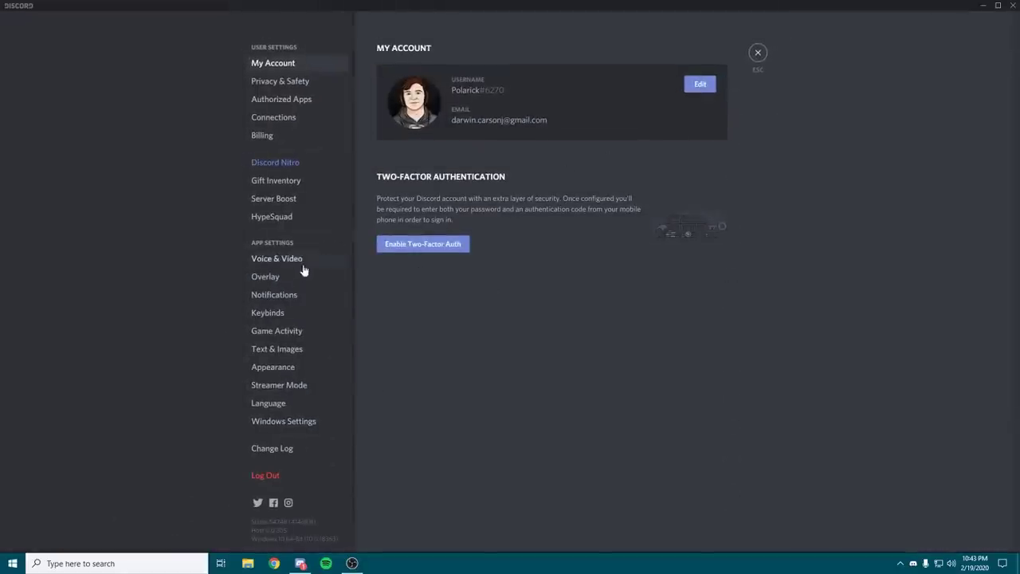
{"action": "left_click", "coordinate": [287, 367]}
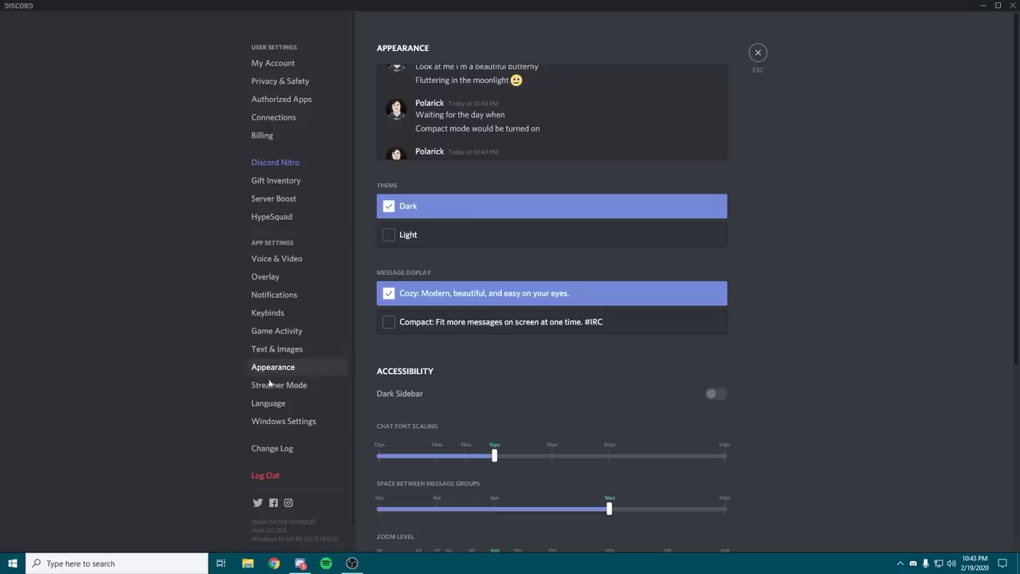
{"action": "scroll", "coordinate": [700, 348], "scroll_direction": "down", "scroll_amount": 3}
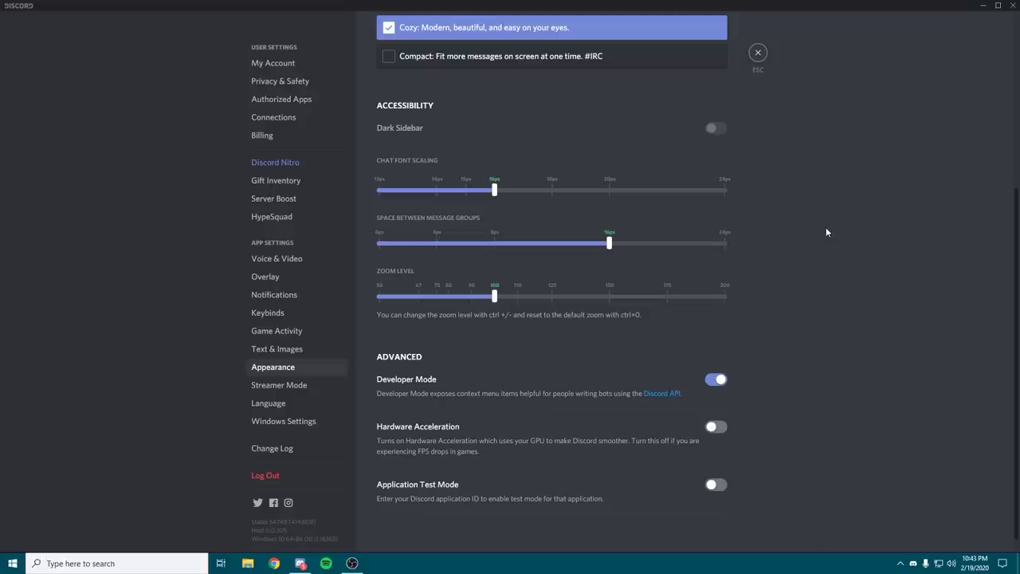
{"action": "left_click", "coordinate": [1012, 6]}
{"action": "left_click", "coordinate": [274, 563]}
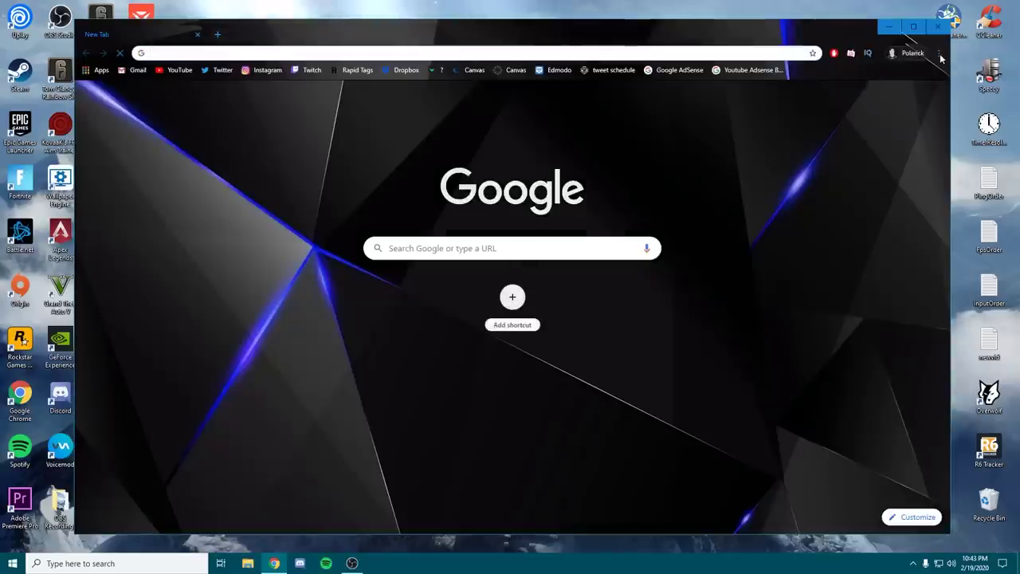
Turn off 'Use hardware acceleration when available' in Chrome's advanced System settings, then close Chrome.
{"action": "left_click", "coordinate": [940, 54]}
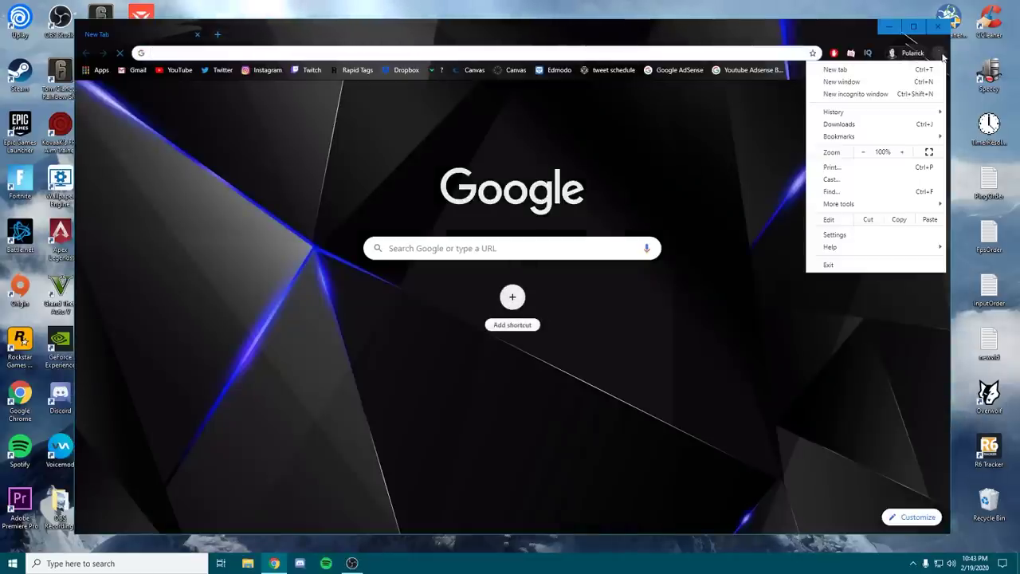
{"action": "left_click", "coordinate": [938, 52]}
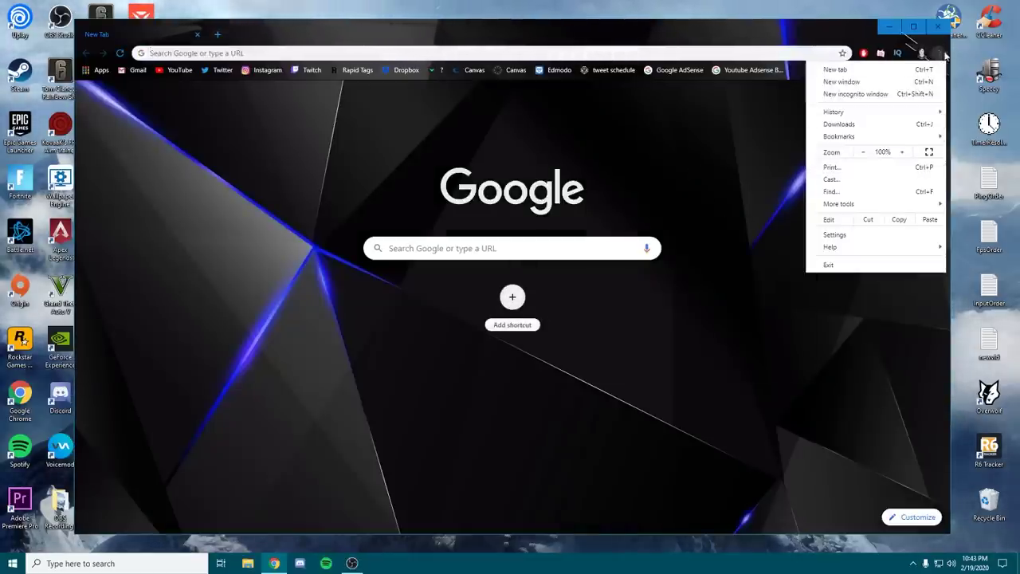
{"action": "left_click", "coordinate": [856, 233]}
{"action": "scroll", "coordinate": [810, 241], "scroll_direction": "down", "scroll_amount": 2}
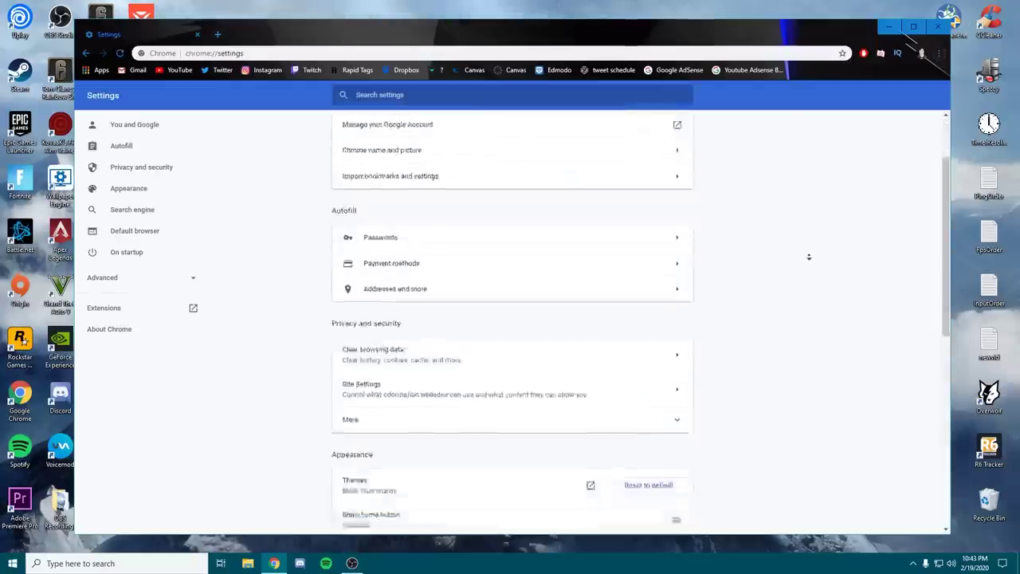
{"action": "scroll", "coordinate": [574, 433], "scroll_direction": "down", "scroll_amount": 5}
{"action": "left_click", "coordinate": [546, 470]}
{"action": "scroll", "coordinate": [752, 273], "scroll_direction": "down", "scroll_amount": 6}
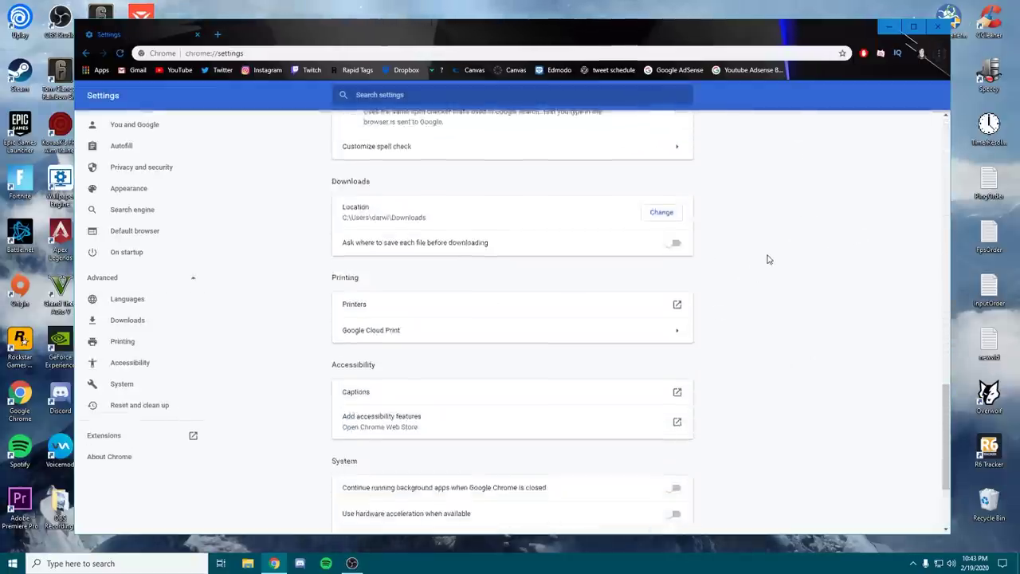
{"action": "scroll", "coordinate": [770, 259], "scroll_direction": "down", "scroll_amount": 2}
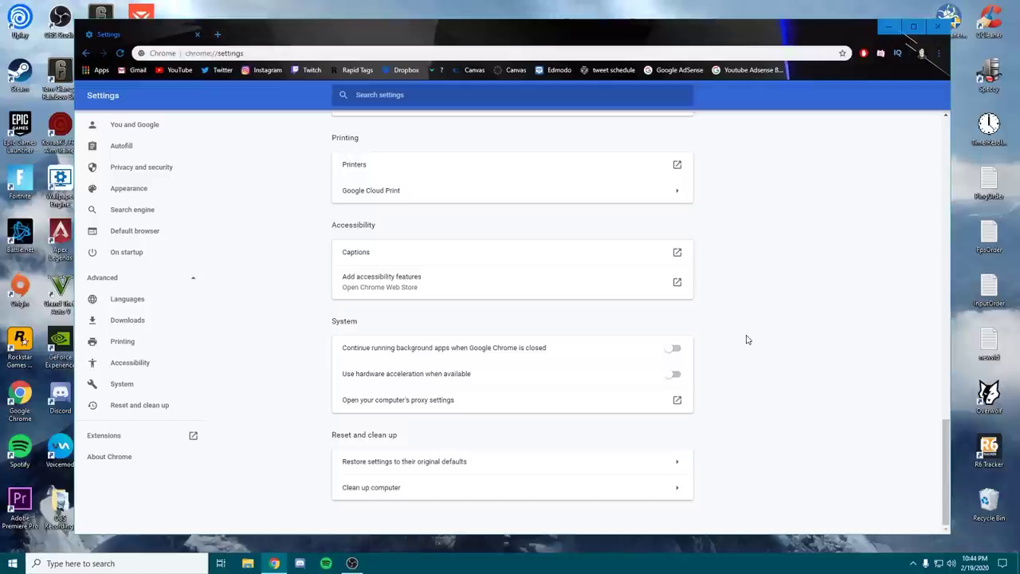
{"action": "left_click", "coordinate": [931, 35]}
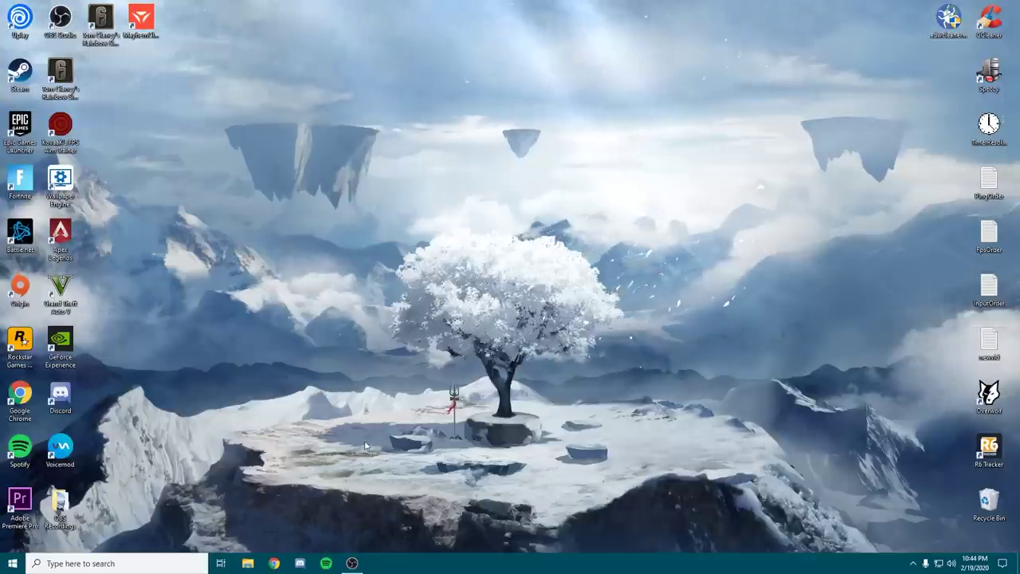
Untick Hardware Acceleration in Spotify's View menu and confirm the restart.
{"action": "left_click", "coordinate": [328, 564]}
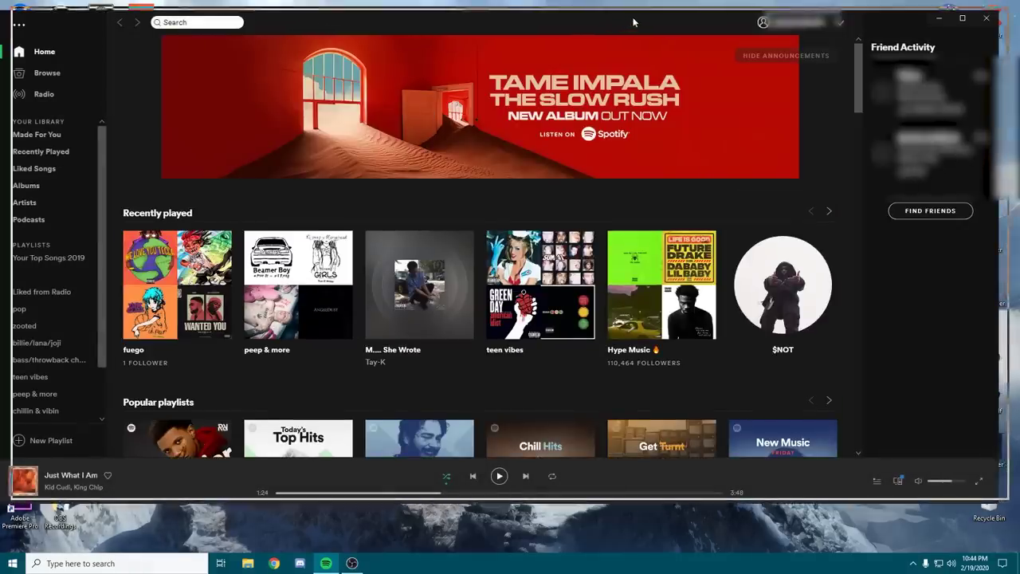
{"action": "left_click_drag", "start_coordinate": [198, 33], "coordinate": [209, 29]}
{"action": "left_click", "coordinate": [30, 21]}
{"action": "mouse_move", "coordinate": [49, 72]}
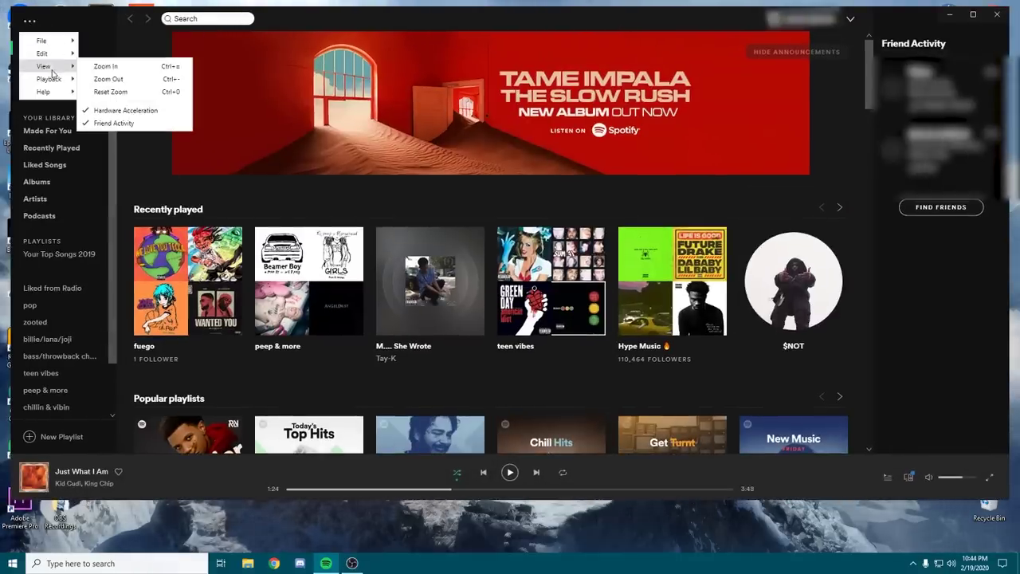
{"action": "left_click", "coordinate": [120, 112]}
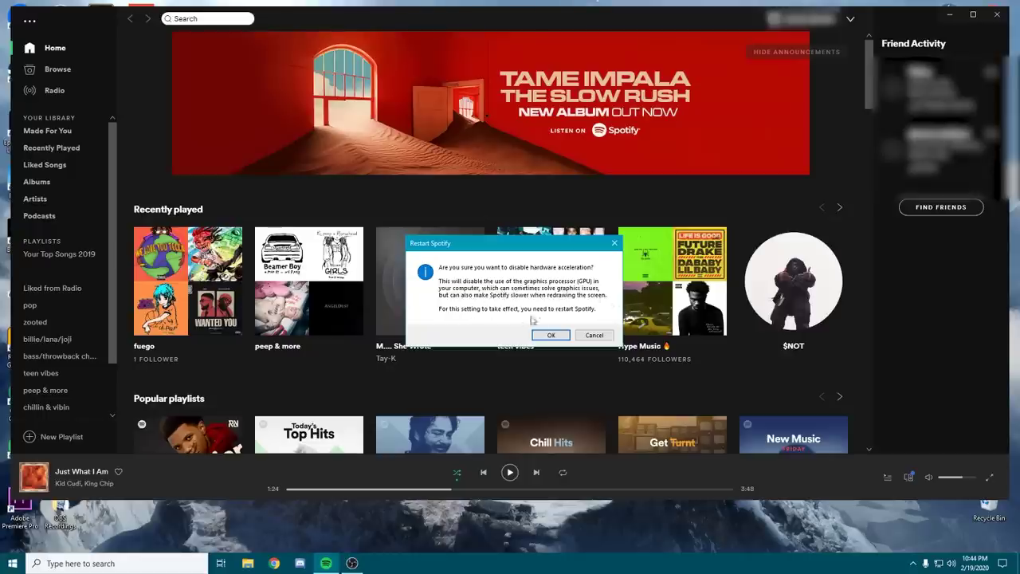
{"action": "left_click", "coordinate": [561, 338]}
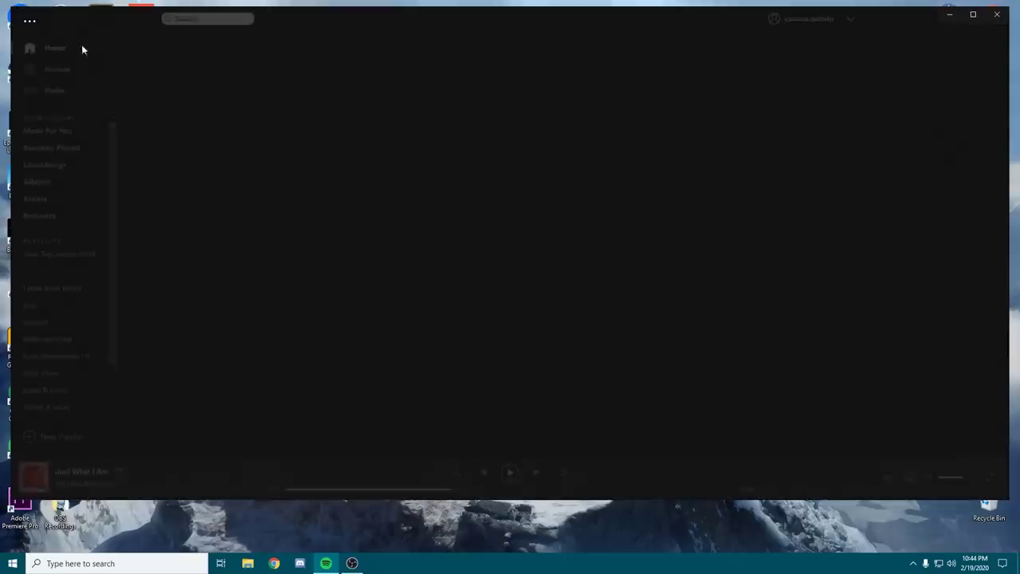
Verify hardware acceleration is off, close Spotify, and search Windows for %appdata%.
{"action": "left_click", "coordinate": [30, 21]}
{"action": "mouse_move", "coordinate": [64, 66]}
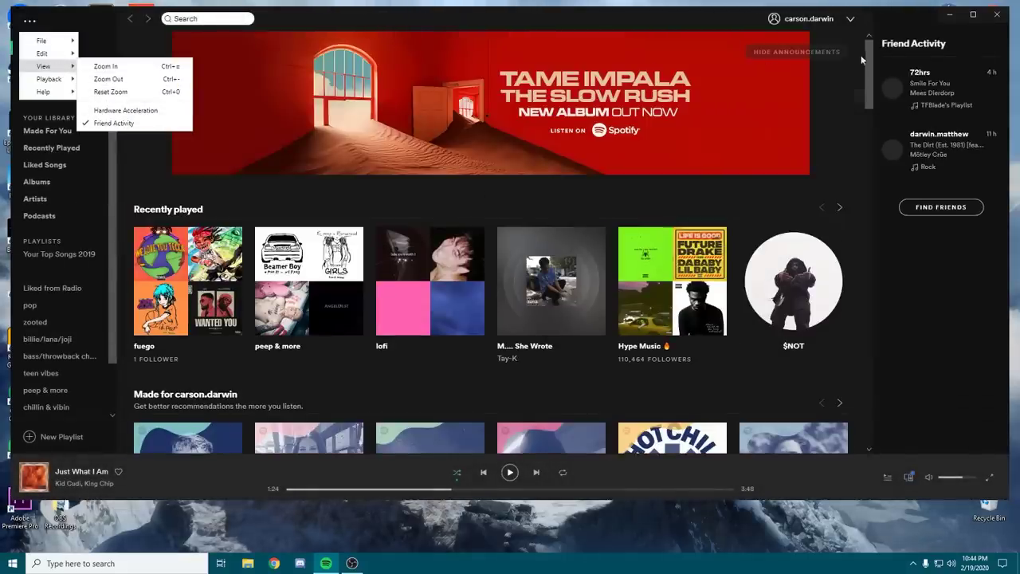
{"action": "left_click", "coordinate": [998, 16]}
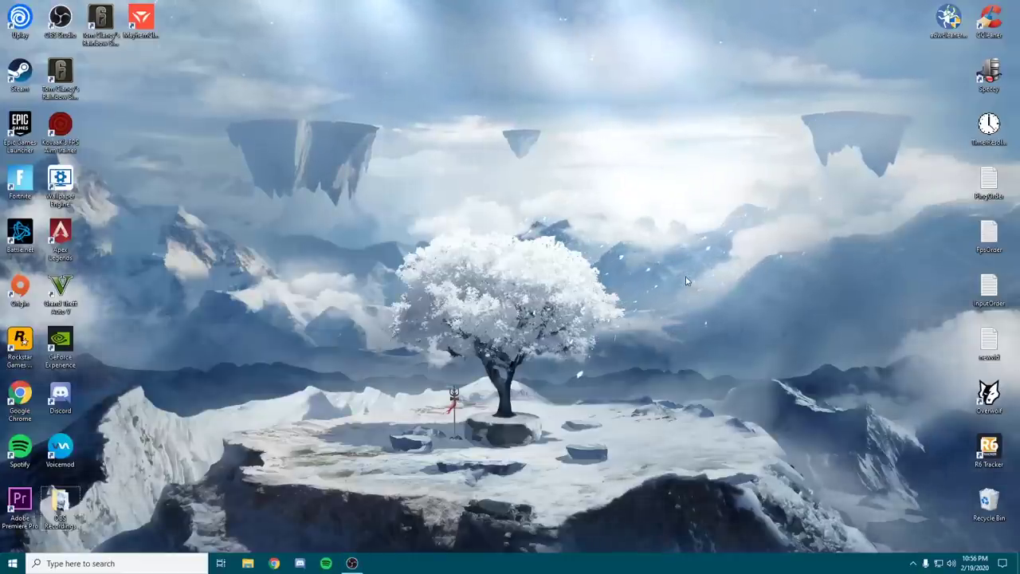
{"action": "left_click", "coordinate": [169, 563]}
{"action": "type", "text": "%appdata"}
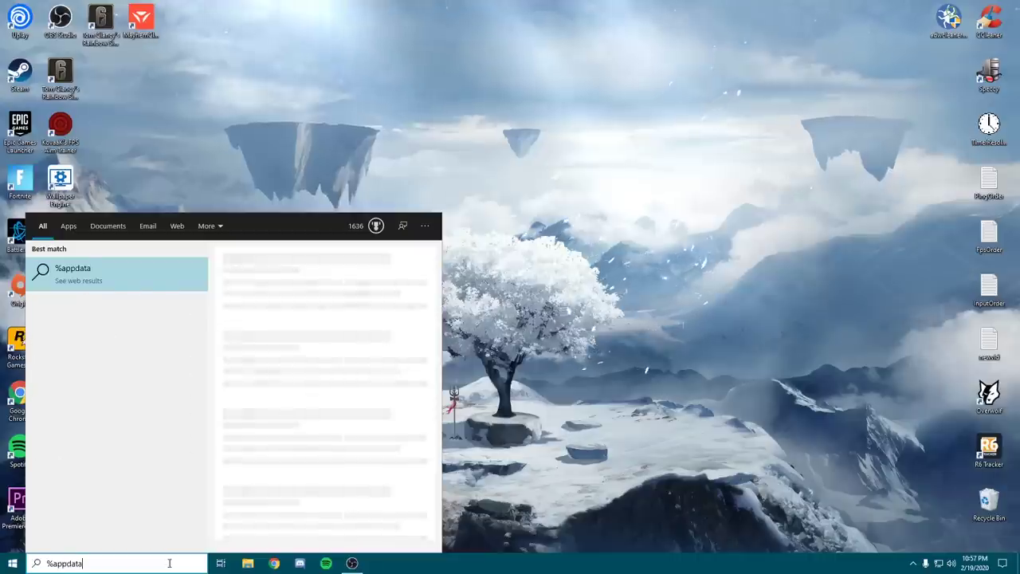
{"action": "type", "text": "%"}
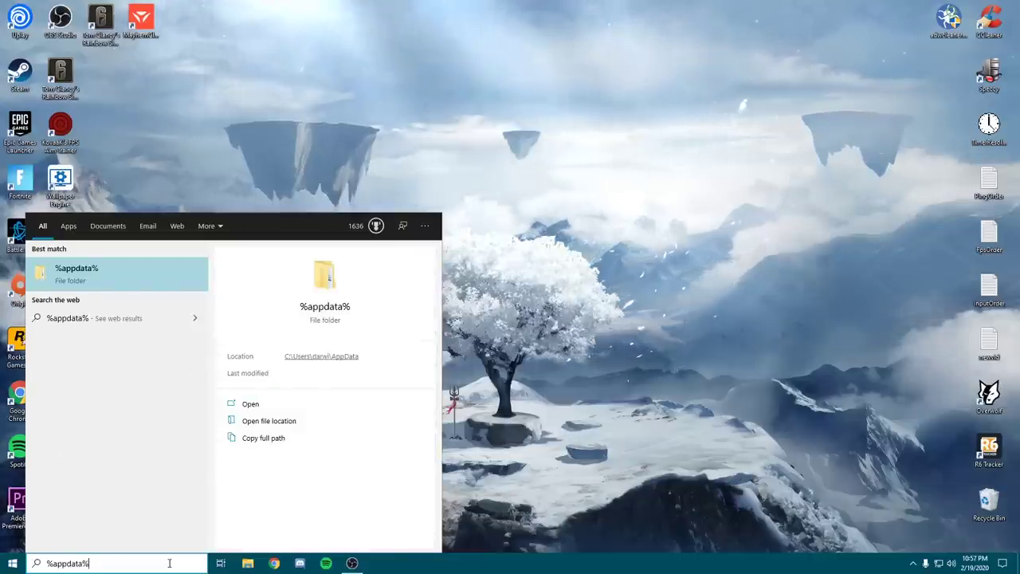
Rename AppData\Local\FortniteGame to FortniteGameStutterFix and close File Explorer.
{"action": "key", "text": "Return"}
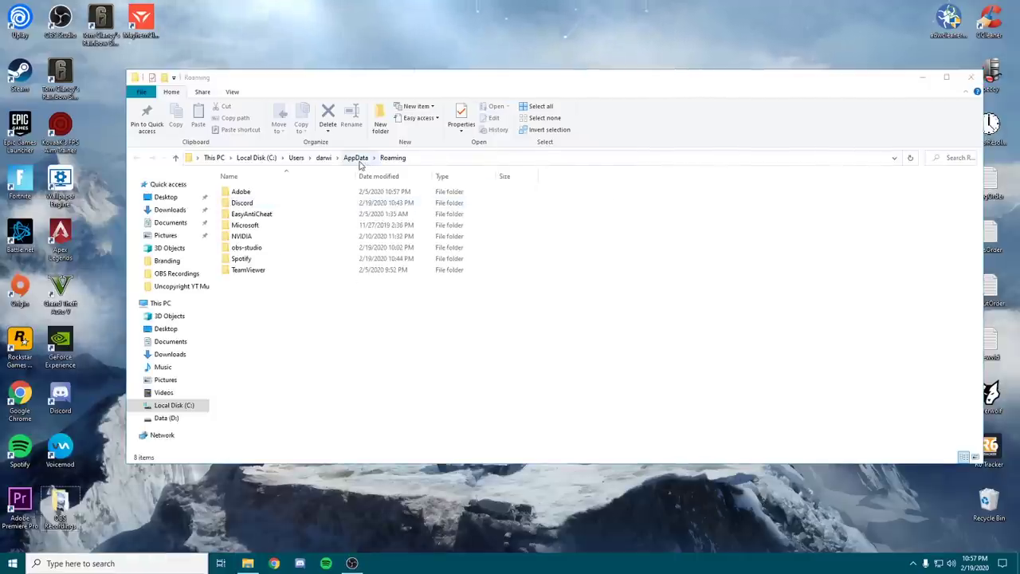
{"action": "left_click", "coordinate": [357, 158]}
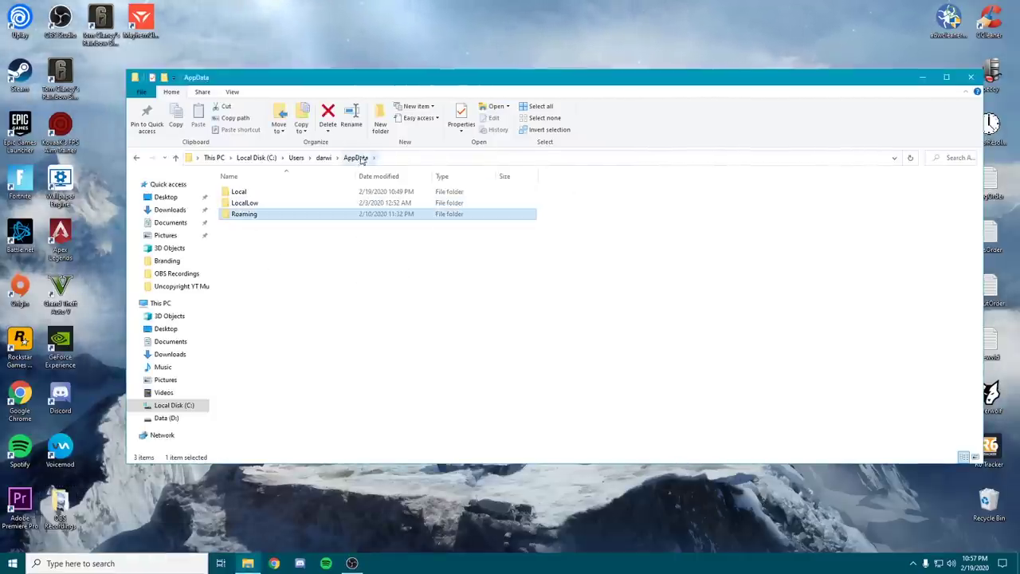
{"action": "double_click", "coordinate": [244, 192]}
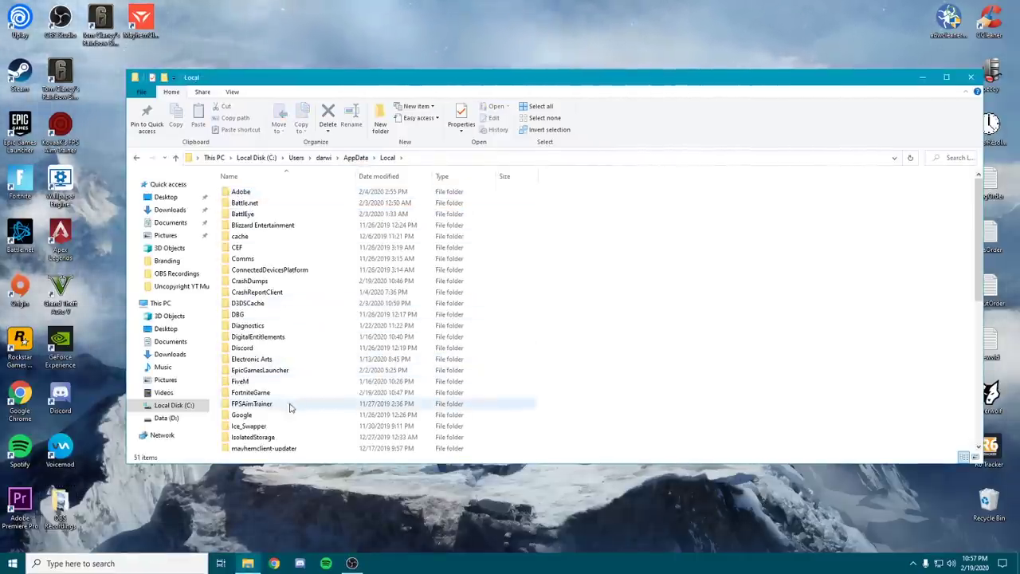
{"action": "left_click", "coordinate": [268, 394]}
{"action": "right_click", "coordinate": [268, 394]}
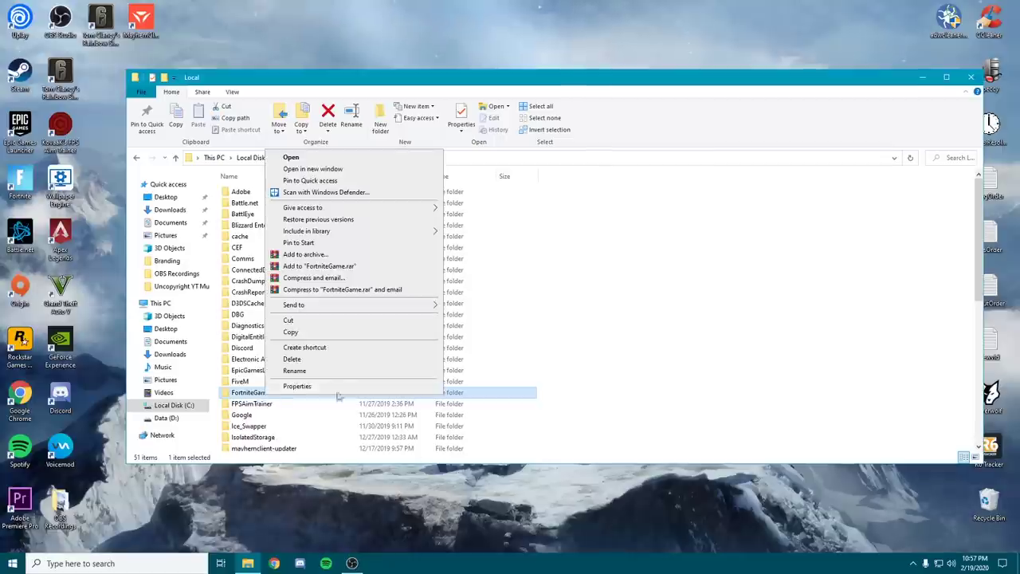
{"action": "left_click", "coordinate": [315, 379]}
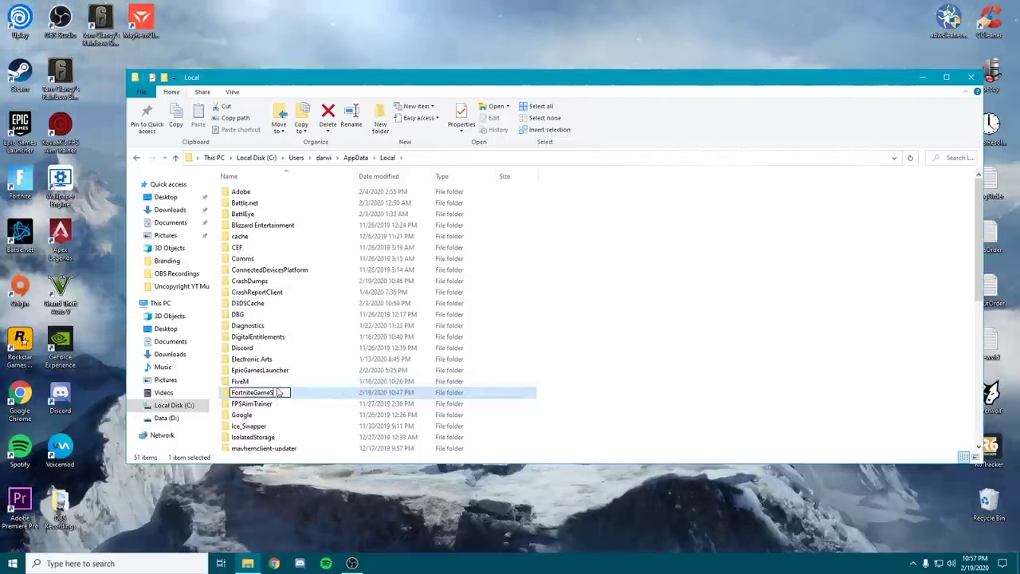
{"action": "type", "text": "StutterFix"}
{"action": "key", "text": "Return"}
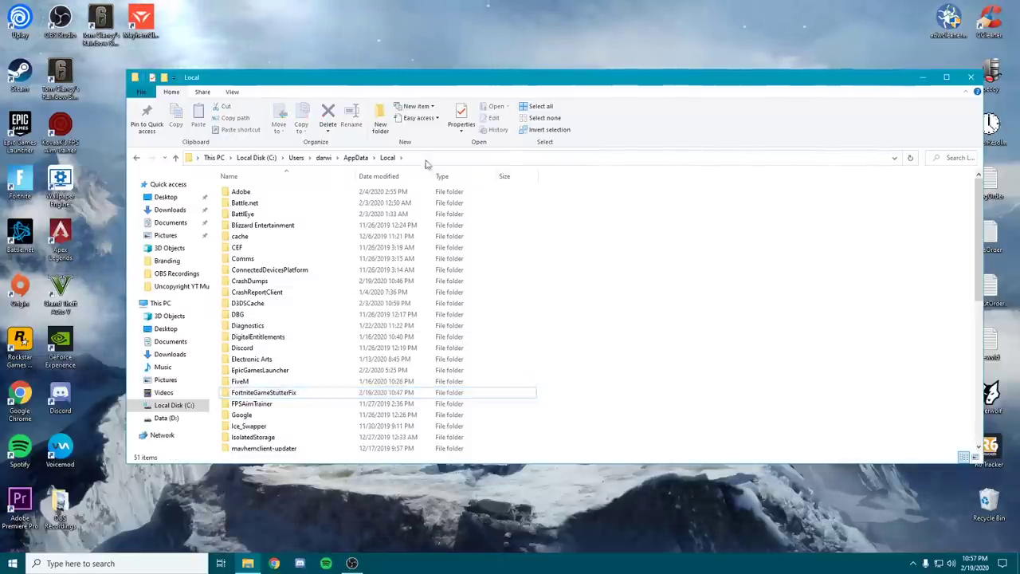
{"action": "left_click", "coordinate": [661, 46]}
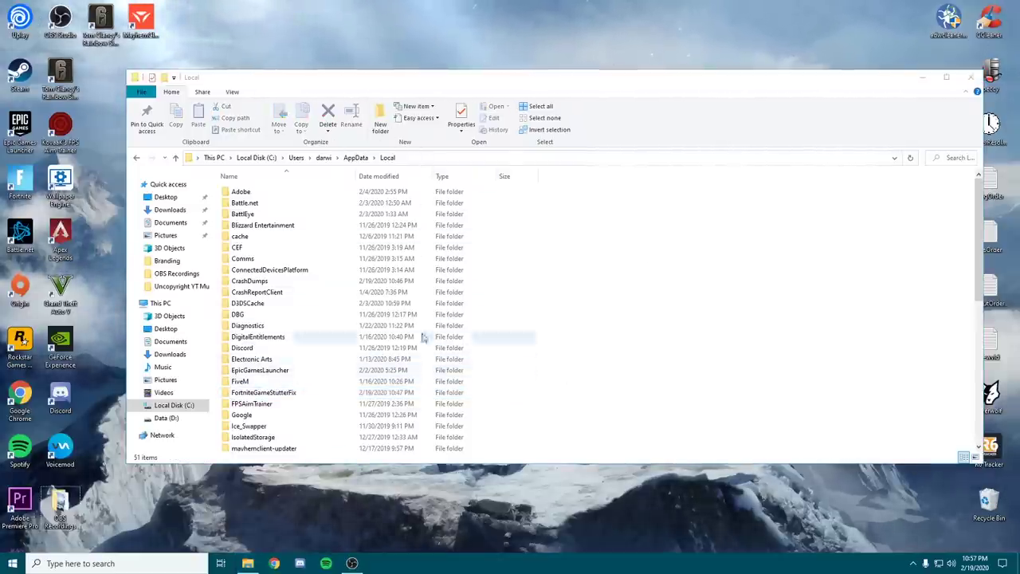
{"action": "key", "text": "super+d"}
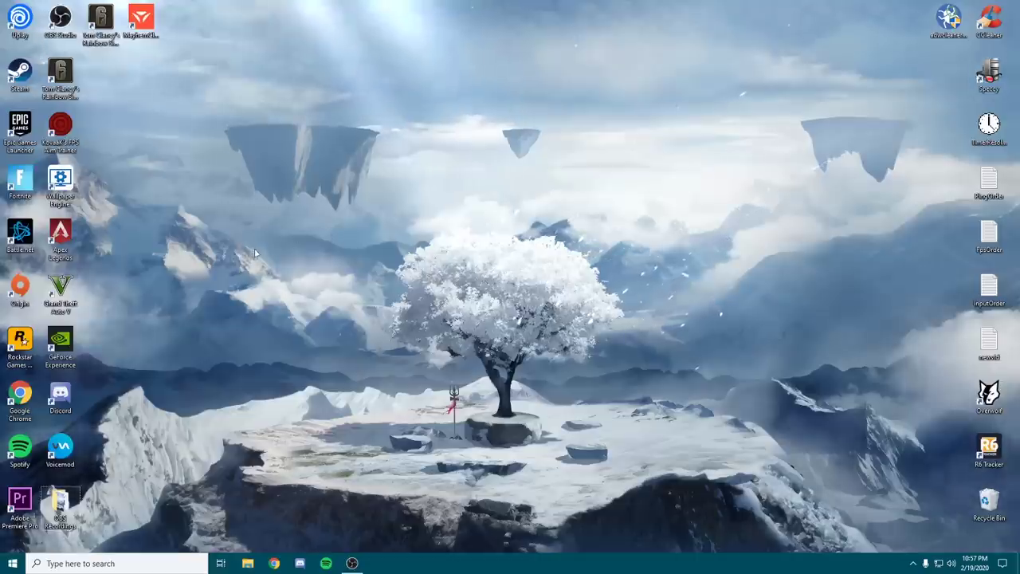
Launch Fortnite from its desktop icon and wait for the best-settings prompt.
{"action": "left_click", "coordinate": [36, 179]}
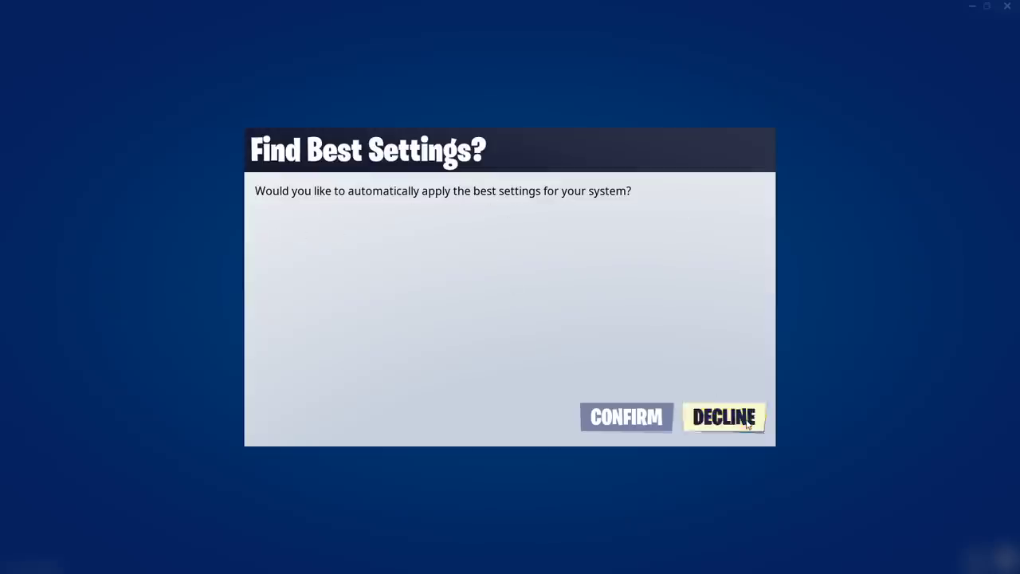
Decline automatic best settings, enter the Battle Royale lobby, and open Fortnite's Video settings.
{"action": "left_click", "coordinate": [747, 423]}
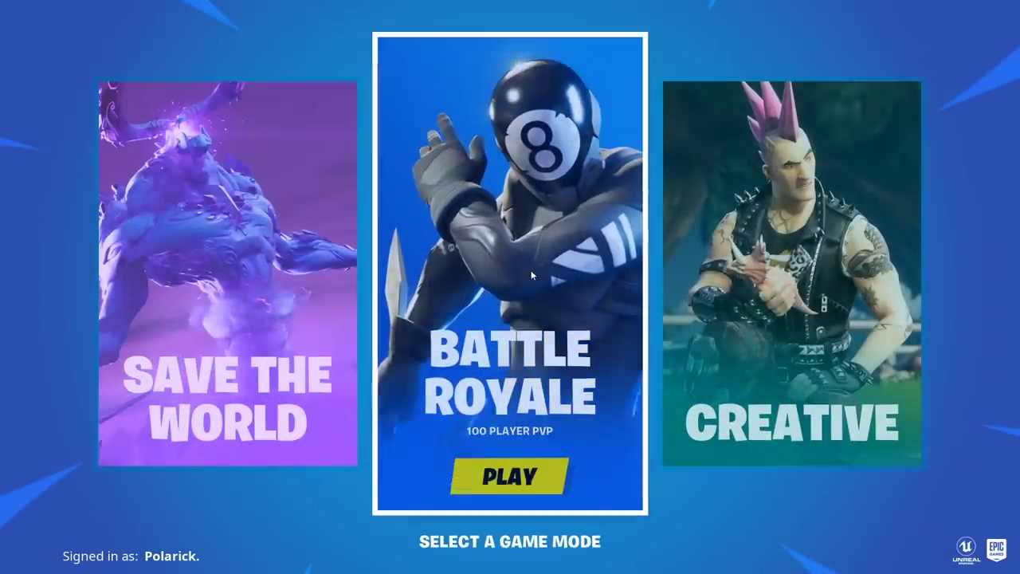
{"action": "left_click", "coordinate": [510, 325]}
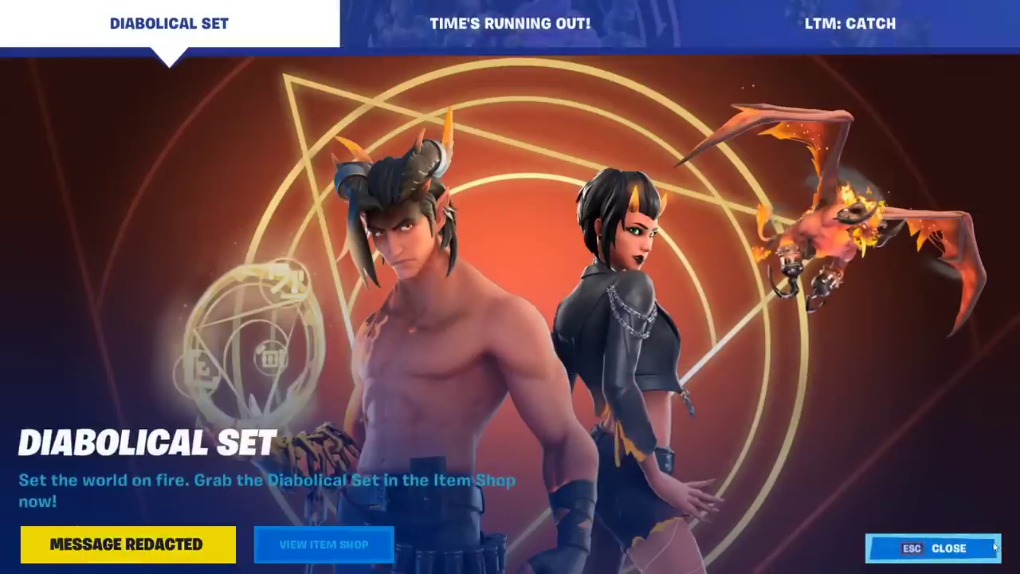
{"action": "left_click", "coordinate": [985, 550]}
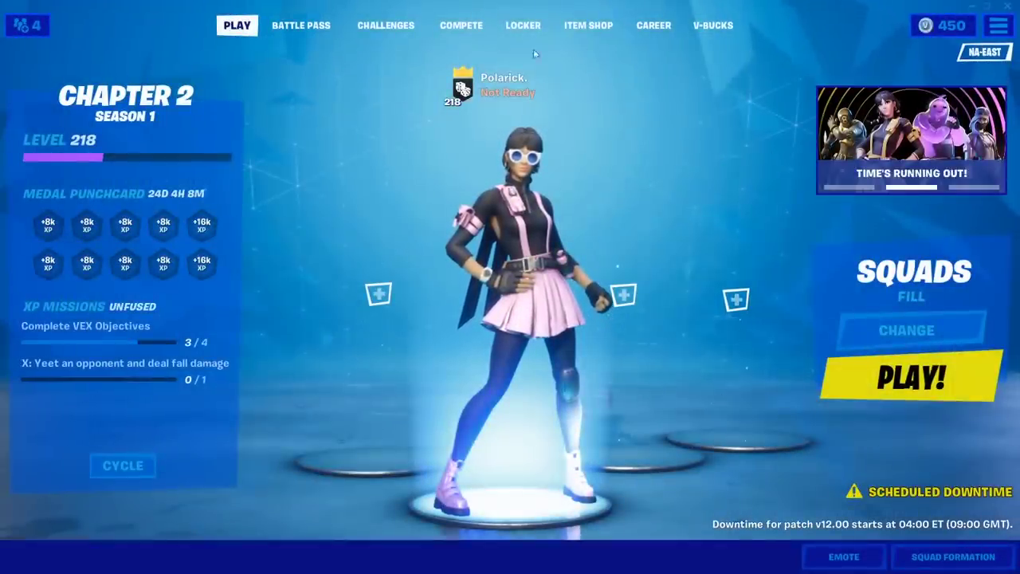
{"action": "left_click", "coordinate": [999, 25]}
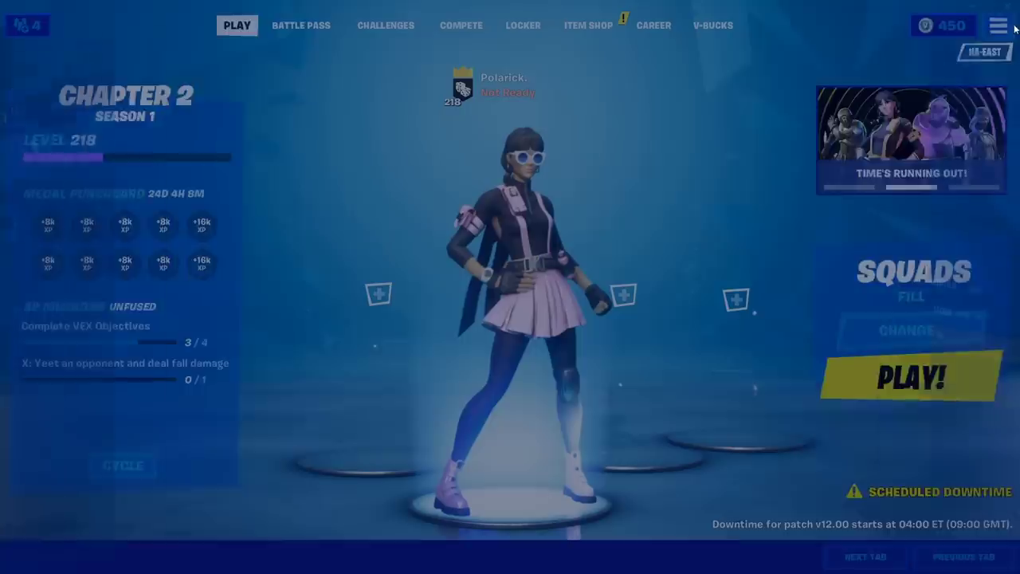
{"action": "left_click", "coordinate": [808, 57]}
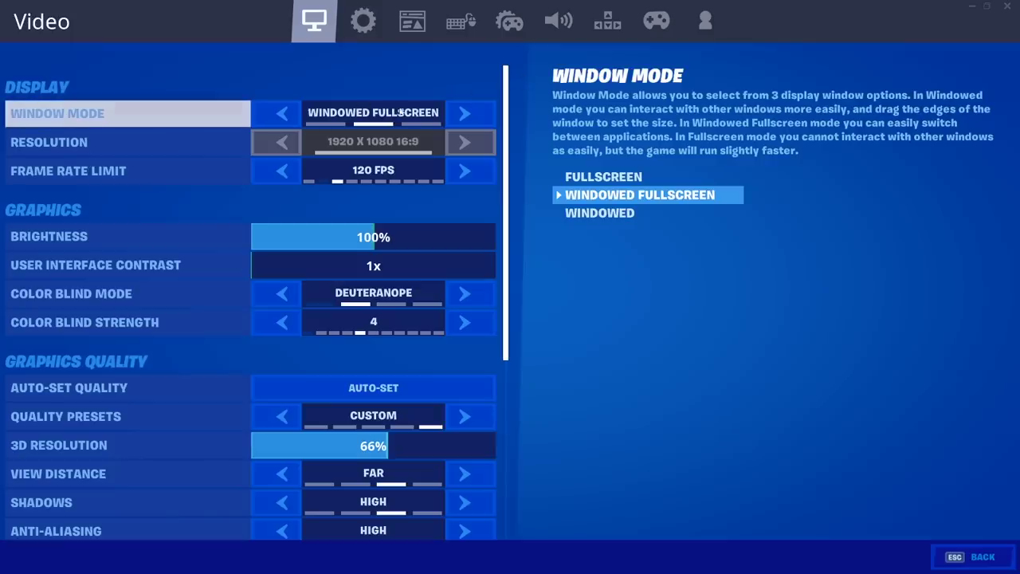
Switch Window Mode to Fullscreen and raise the Frame Rate Limit to 160 FPS.
{"action": "left_click", "coordinate": [455, 117]}
{"action": "left_click", "coordinate": [284, 112]}
{"action": "left_click", "coordinate": [284, 112]}
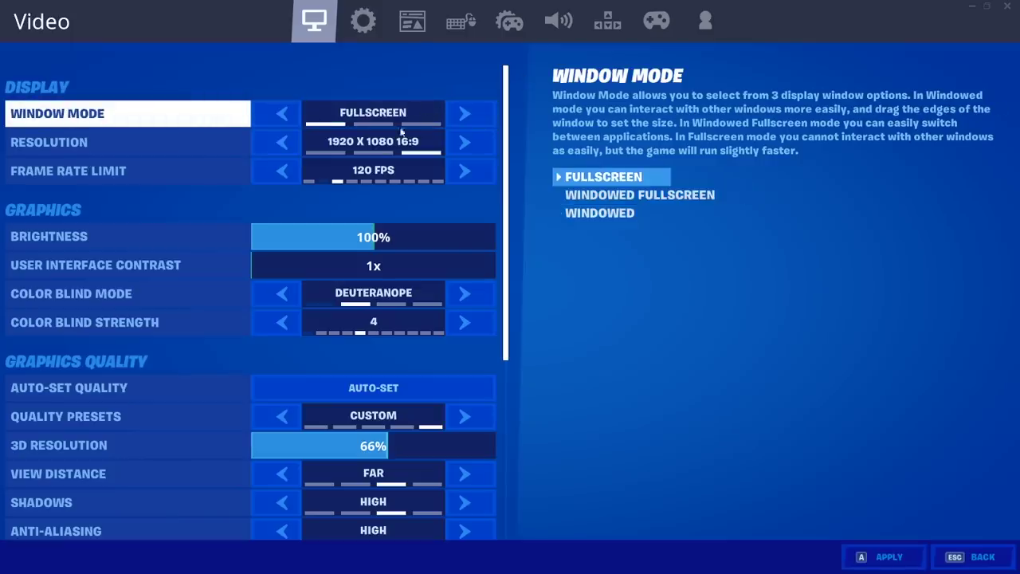
{"action": "left_click", "coordinate": [470, 172]}
{"action": "left_click", "coordinate": [470, 171]}
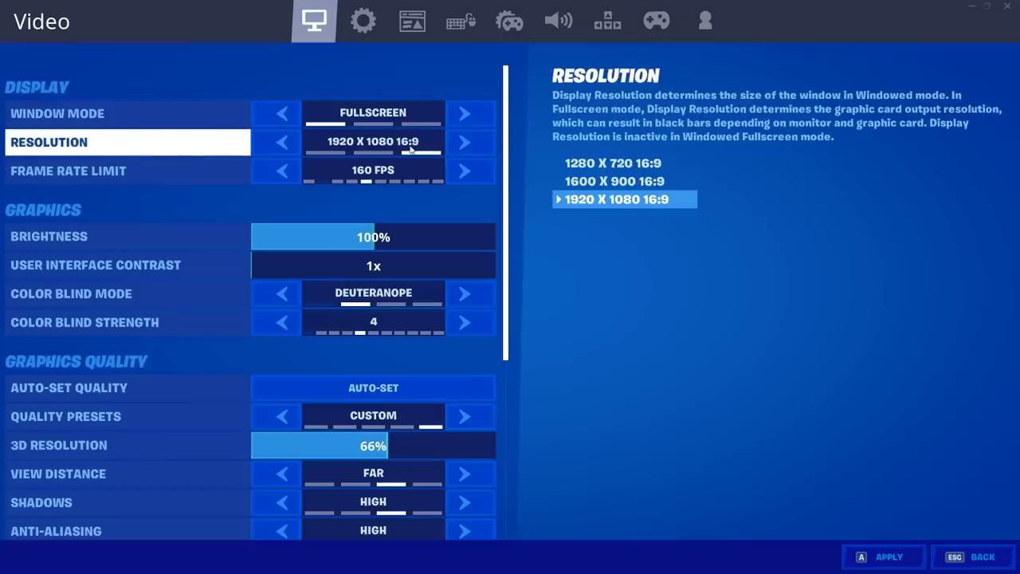
Set 3D Resolution to 100%, View Distance to Near, and Shadows and Anti-Aliasing Off.
{"action": "scroll", "coordinate": [478, 199], "scroll_direction": "down", "scroll_amount": 1}
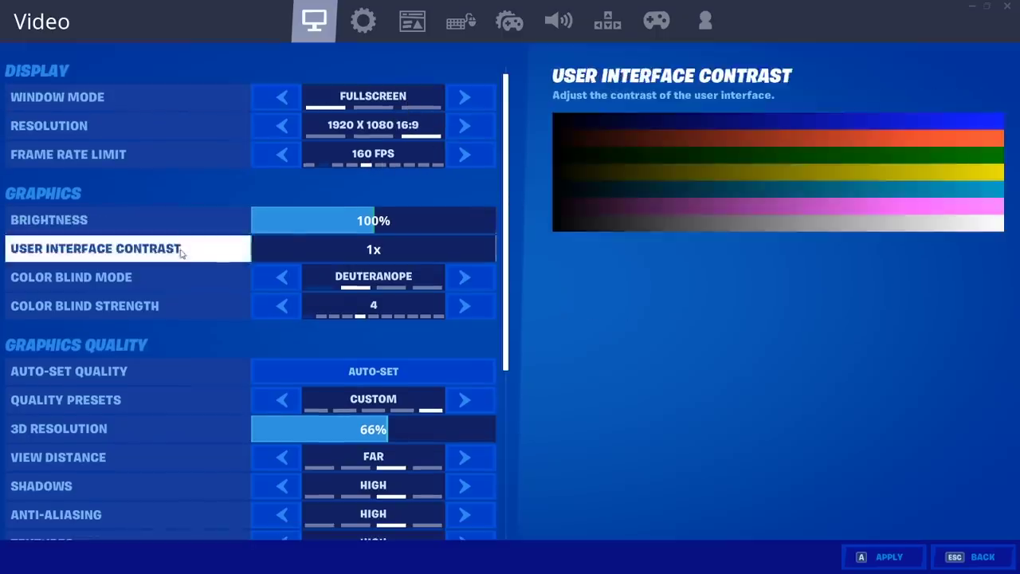
{"action": "scroll", "coordinate": [192, 244], "scroll_direction": "down", "scroll_amount": 3}
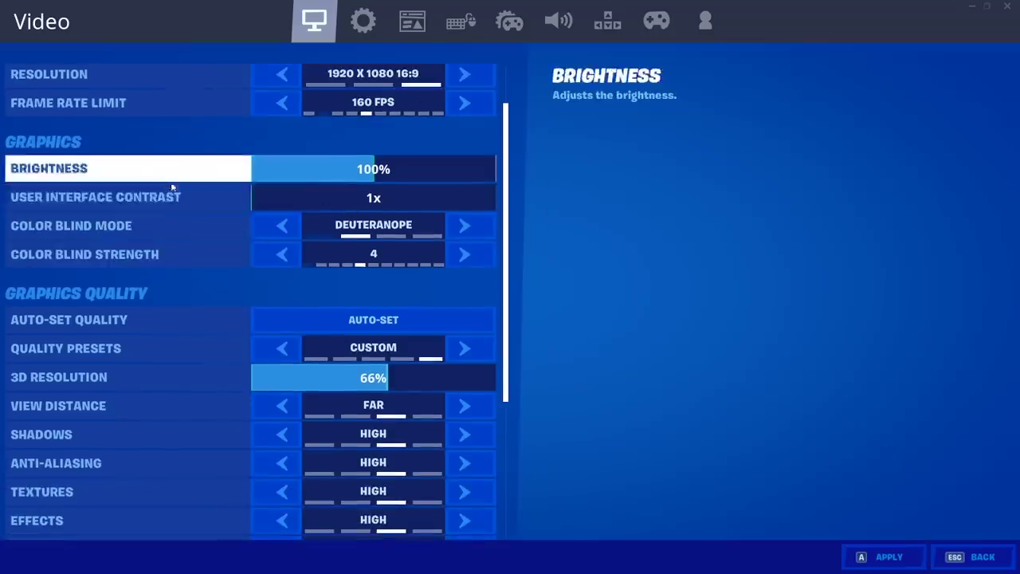
{"action": "scroll", "coordinate": [239, 200], "scroll_direction": "down", "scroll_amount": 5}
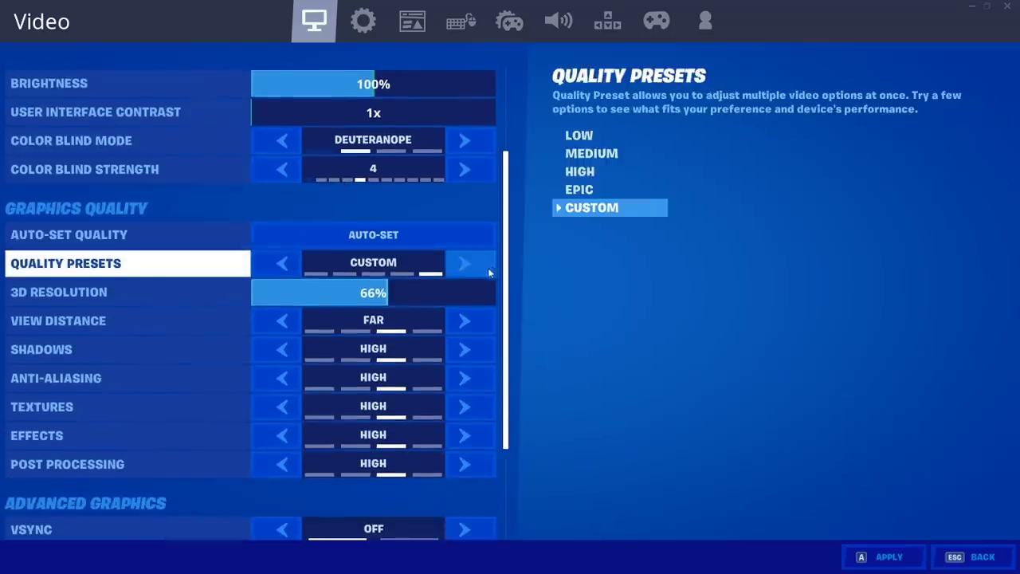
{"action": "left_click_drag", "start_coordinate": [372, 295], "coordinate": [502, 293]}
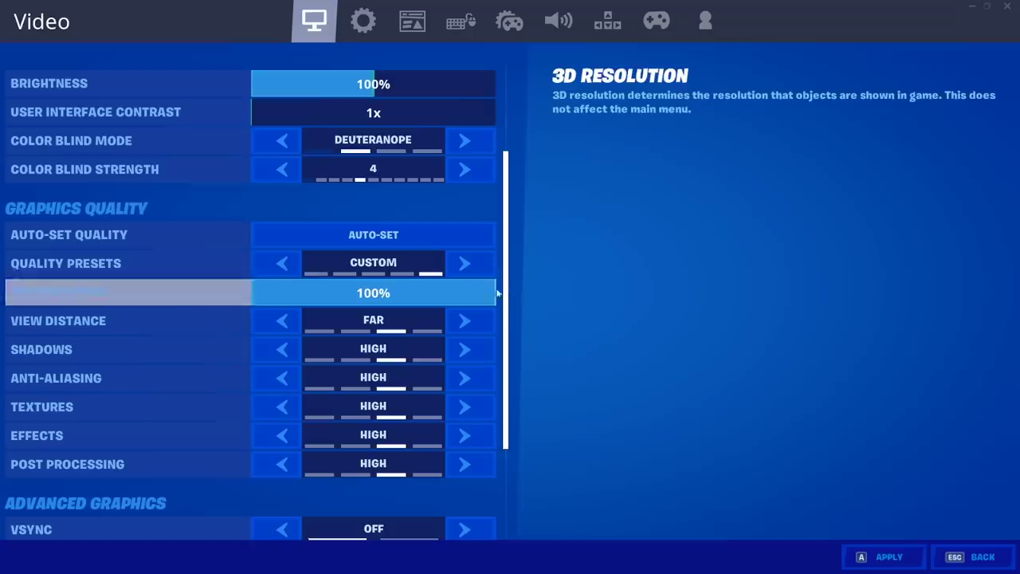
{"action": "scroll", "coordinate": [287, 317], "scroll_direction": "down", "scroll_amount": 1}
{"action": "left_click", "coordinate": [269, 302]}
{"action": "left_click", "coordinate": [270, 302]}
{"action": "left_click", "coordinate": [291, 338]}
{"action": "left_click", "coordinate": [292, 338]}
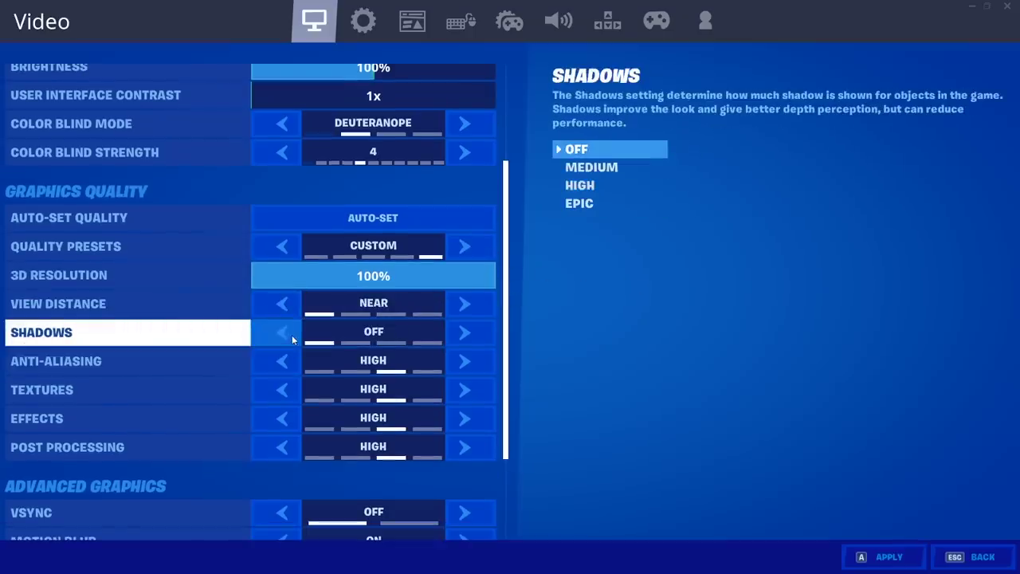
{"action": "left_click", "coordinate": [285, 363]}
{"action": "left_click", "coordinate": [285, 364]}
Set Textures, Effects and Post Processing quality to Low.
{"action": "left_click", "coordinate": [472, 390]}
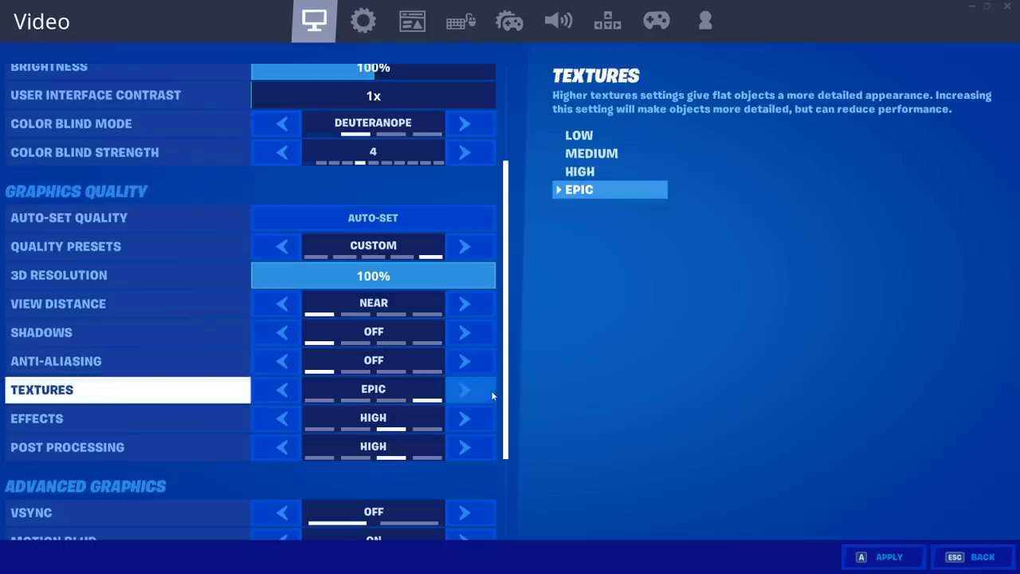
{"action": "left_click", "coordinate": [492, 396]}
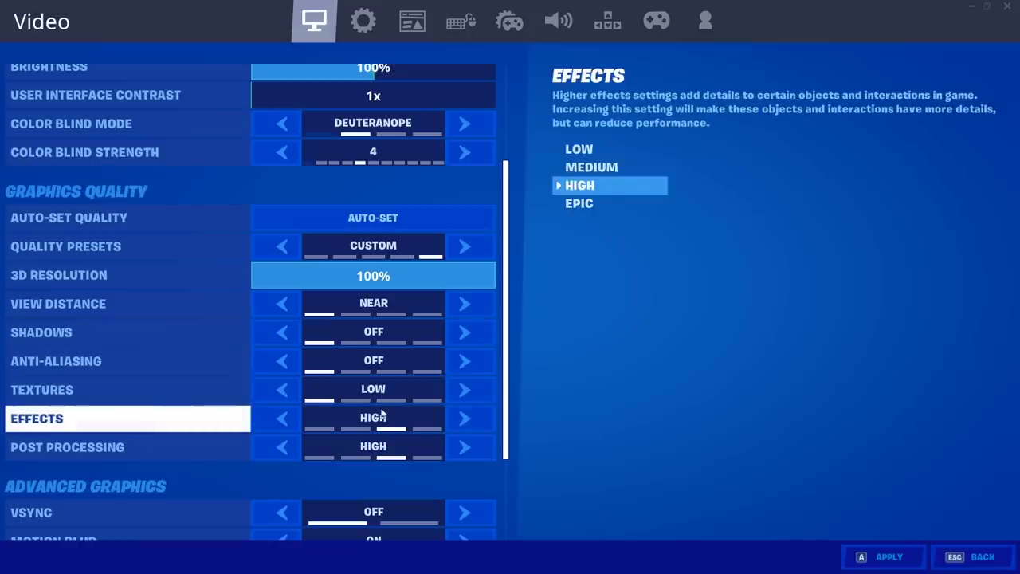
{"action": "left_click", "coordinate": [464, 419]}
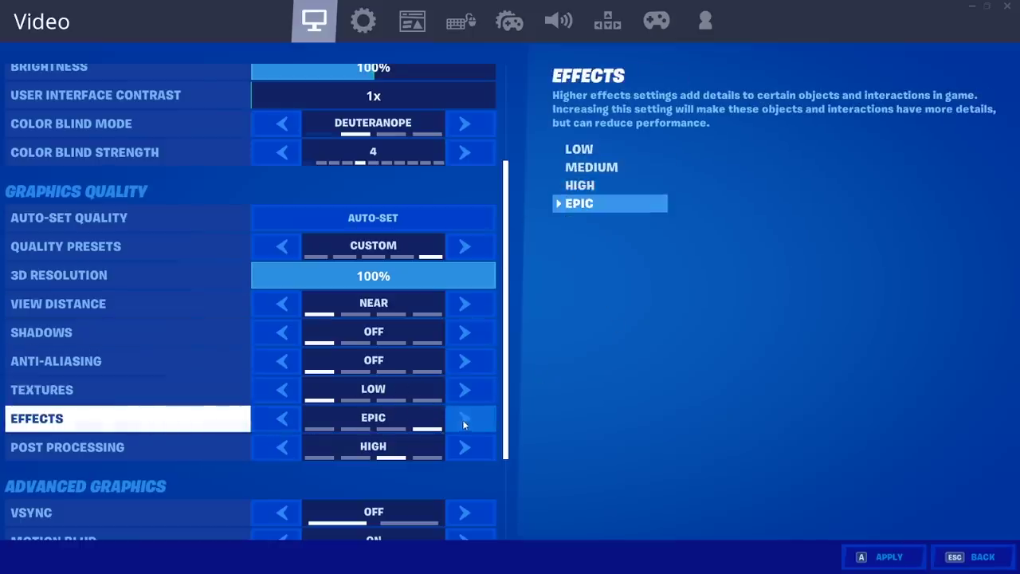
{"action": "left_click", "coordinate": [464, 419]}
{"action": "left_click", "coordinate": [281, 448]}
{"action": "left_click", "coordinate": [280, 448]}
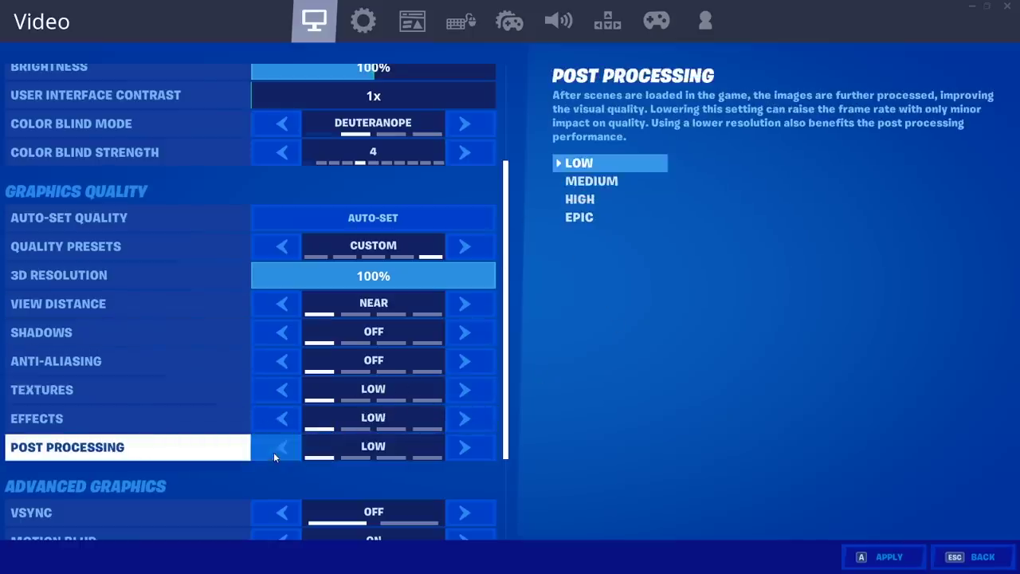
{"action": "scroll", "coordinate": [320, 418], "scroll_direction": "down", "scroll_amount": 1}
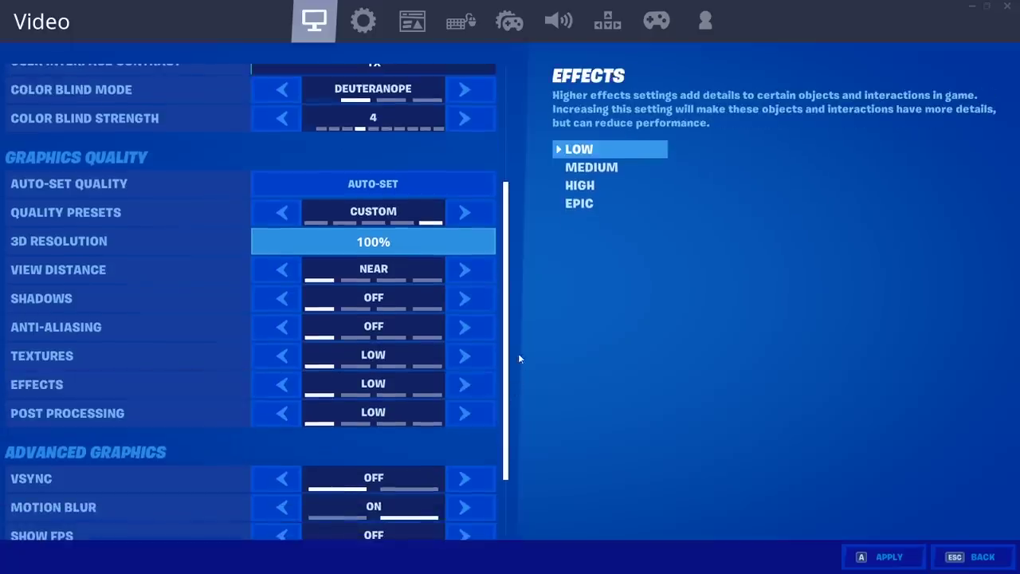
Under Fortnite's Advanced Graphics, switch Motion Blur to Off and Show FPS to On.
{"action": "left_click_drag", "start_coordinate": [507, 340], "coordinate": [506, 357]}
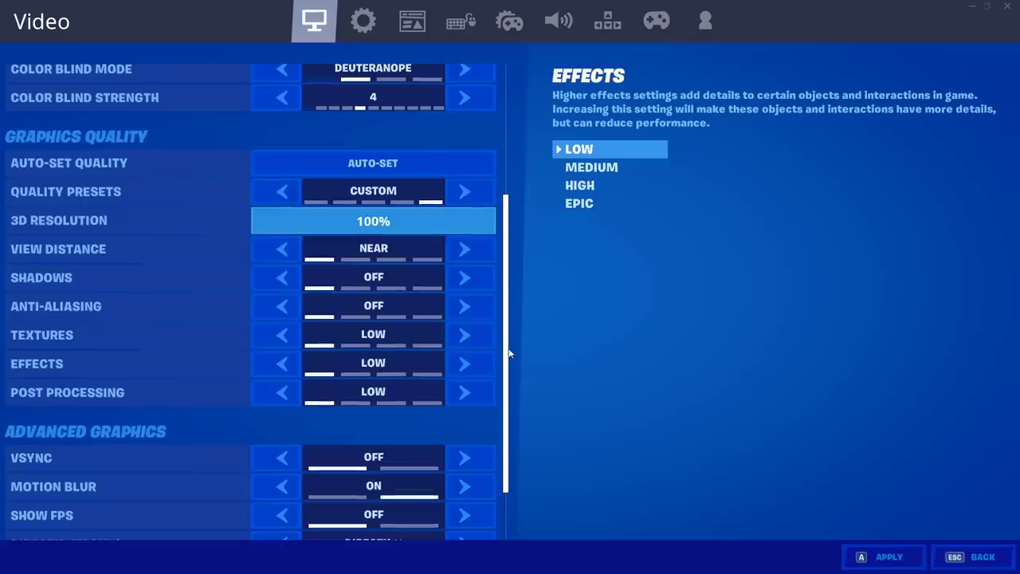
{"action": "left_click_drag", "start_coordinate": [505, 356], "coordinate": [511, 368]}
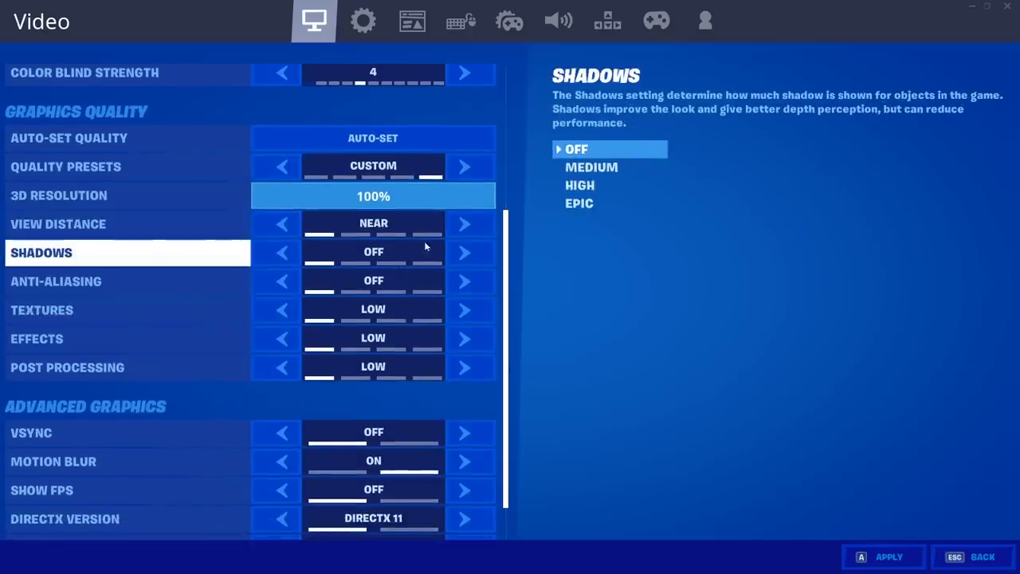
{"action": "scroll", "coordinate": [417, 335], "scroll_direction": "down", "scroll_amount": 2}
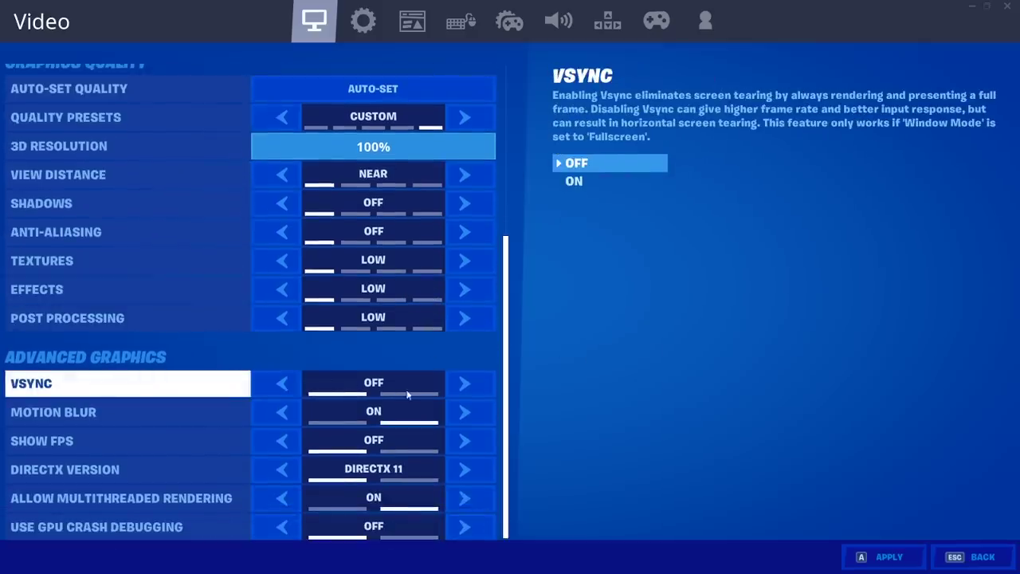
{"action": "left_click", "coordinate": [336, 413]}
{"action": "left_click", "coordinate": [372, 442]}
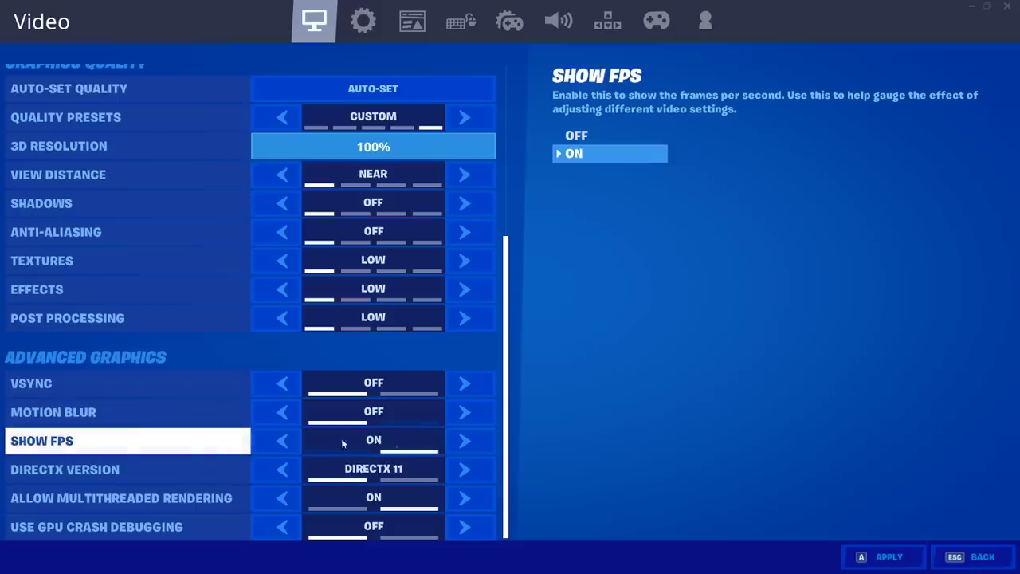